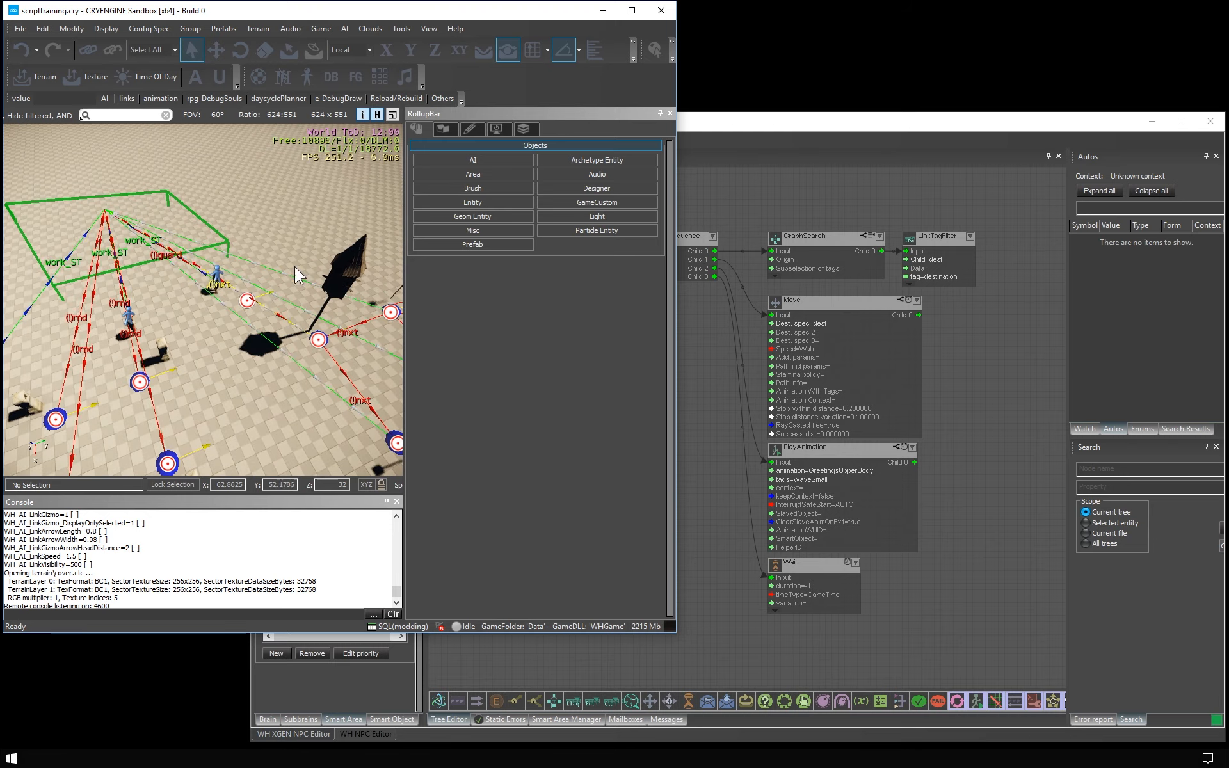
- Maximize the level editor, select the test_ST_sa smart area and review its unnamed entity links to the patrol tag points
click(632, 10)
right_drag(480, 320, 387, 252)
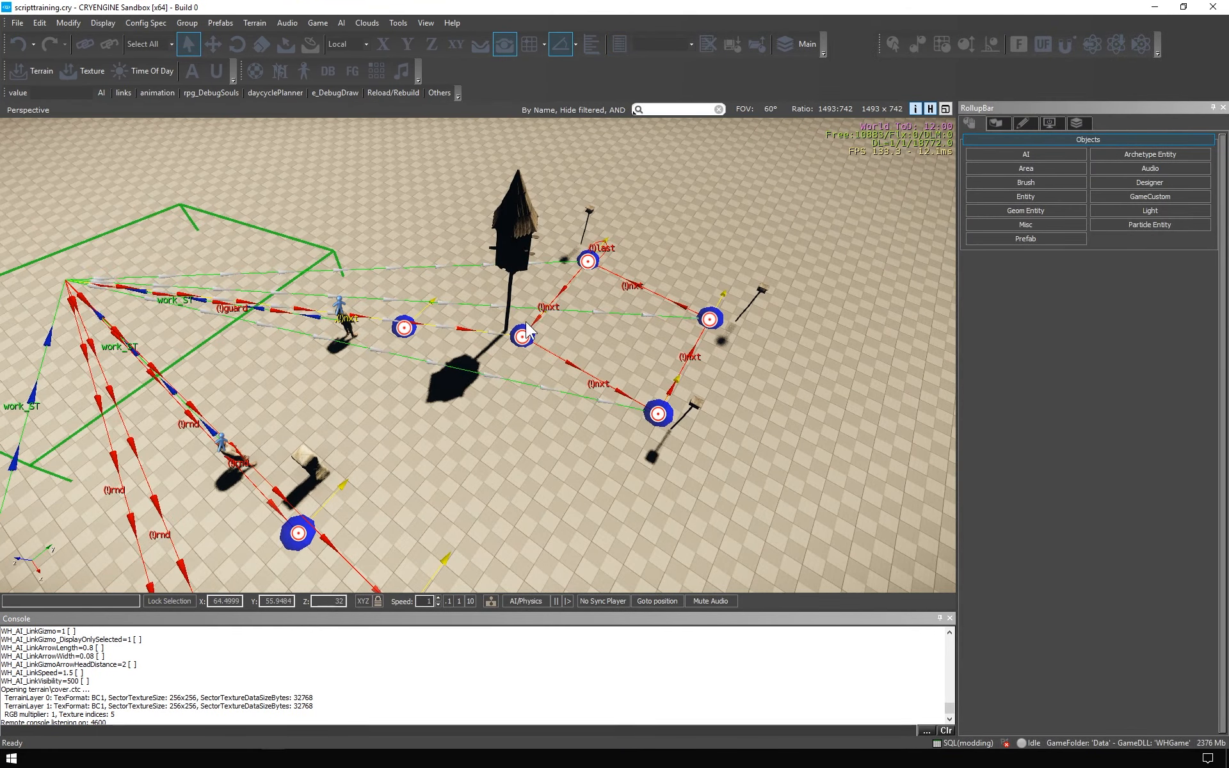
click(320, 259)
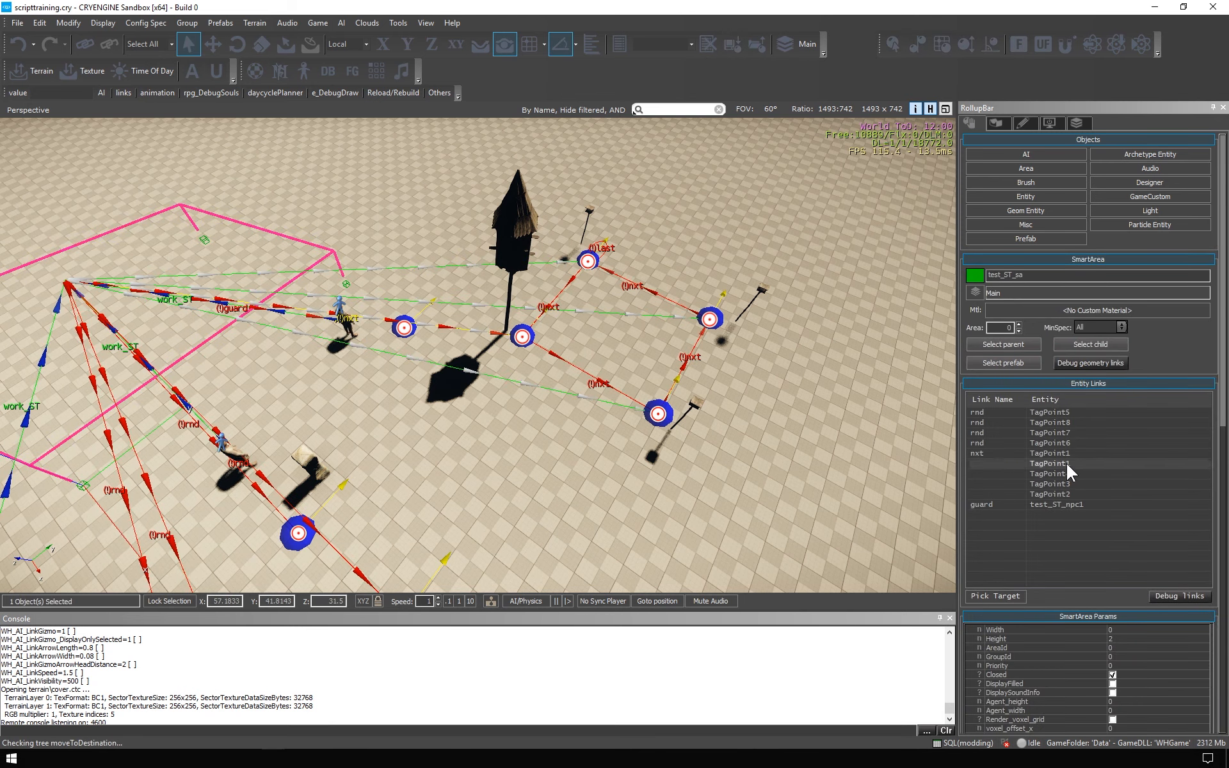
click(1082, 474)
click(1076, 485)
click(1074, 490)
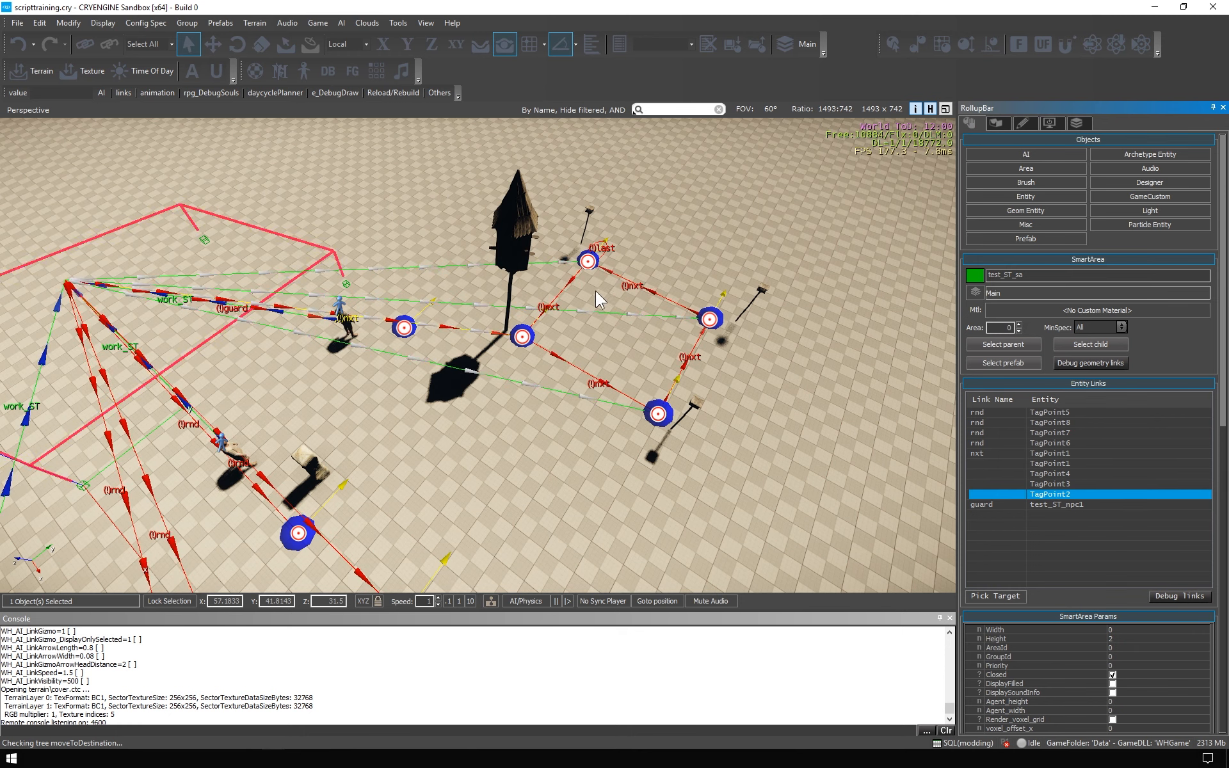
- Inspect TagPoint1's link and AI entity category, and the test_ST_sa smart area's guard link to test_ST_npc1
click(531, 330)
click(528, 334)
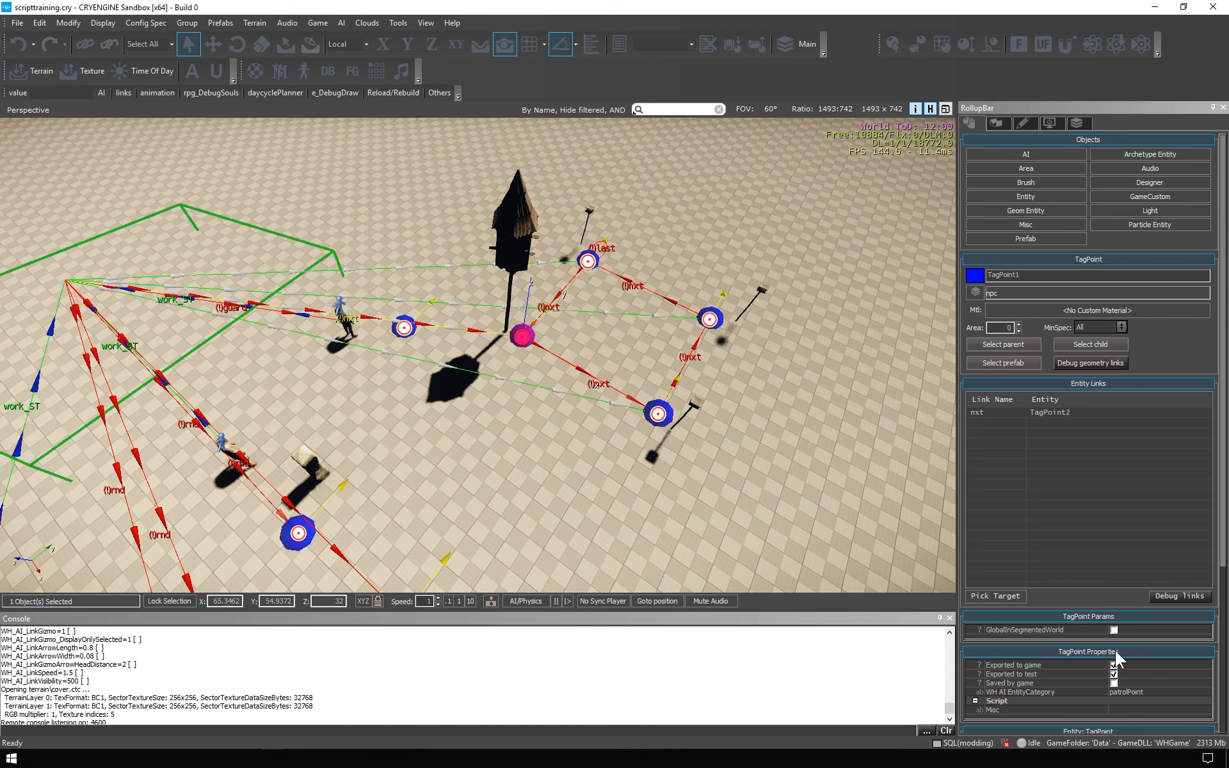
scroll(1162, 685, down, 3)
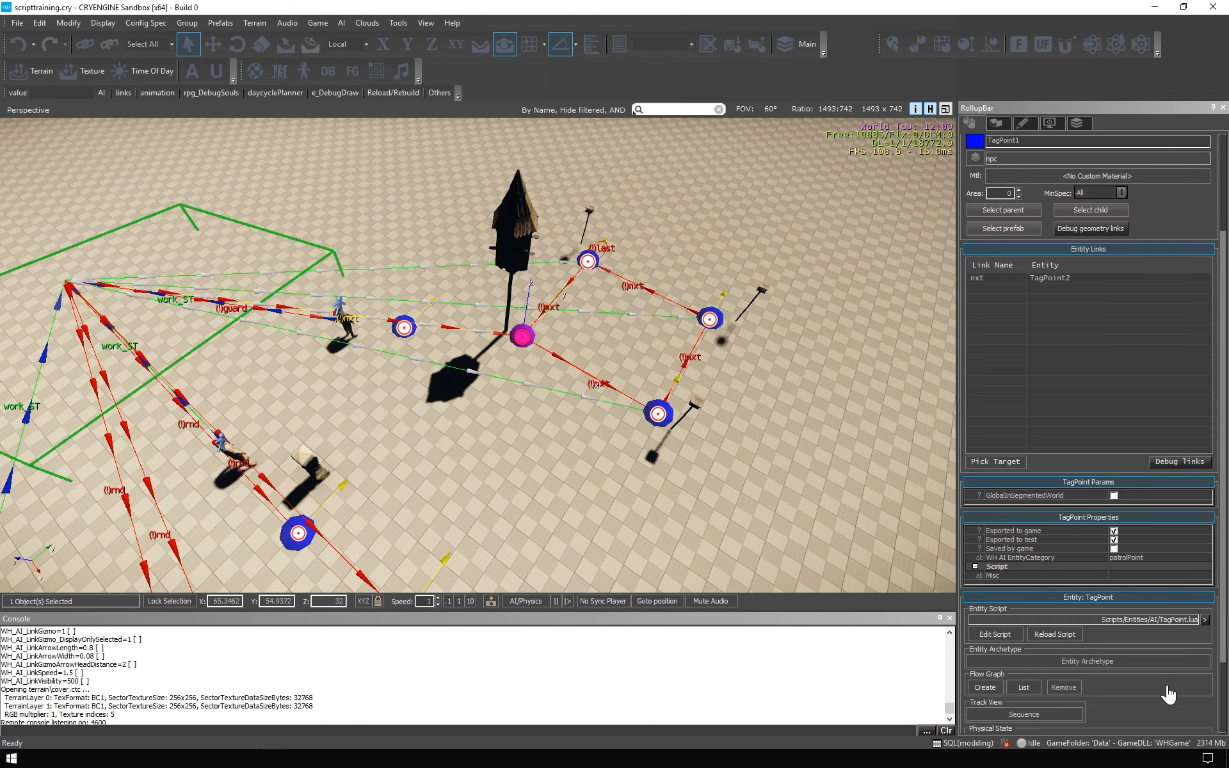
click(1165, 557)
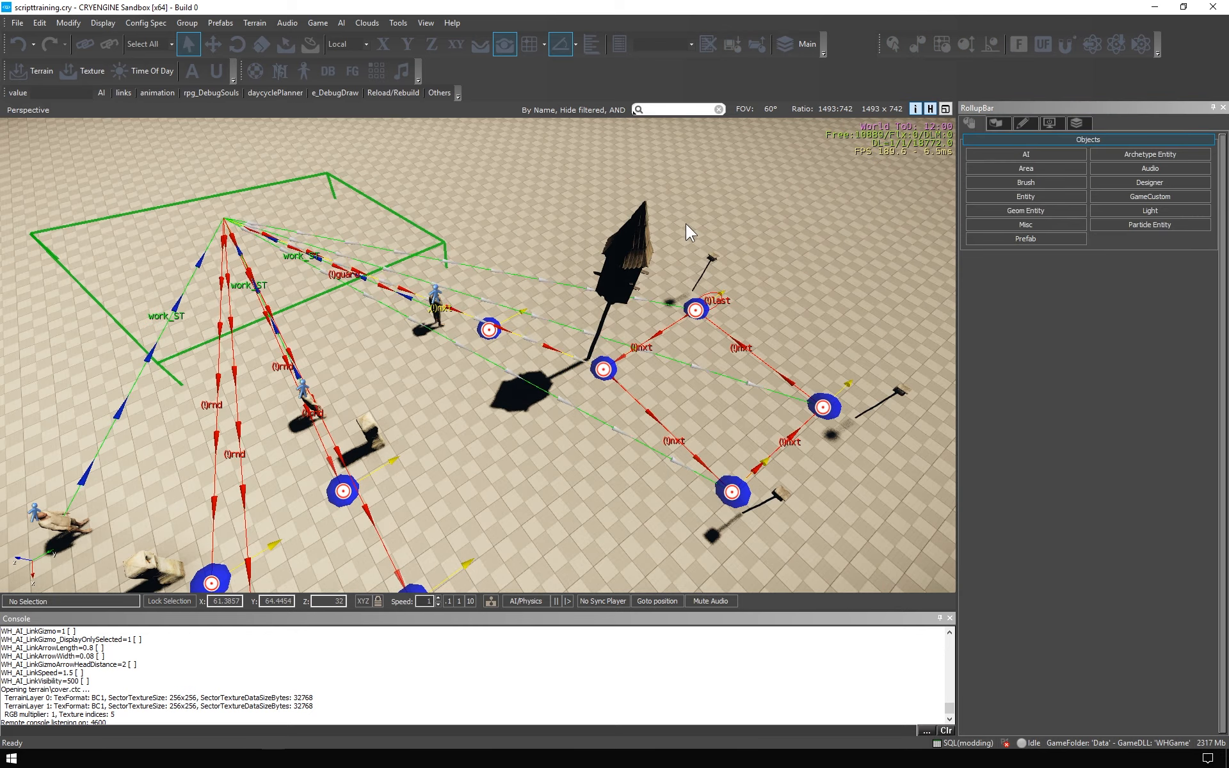
click(435, 238)
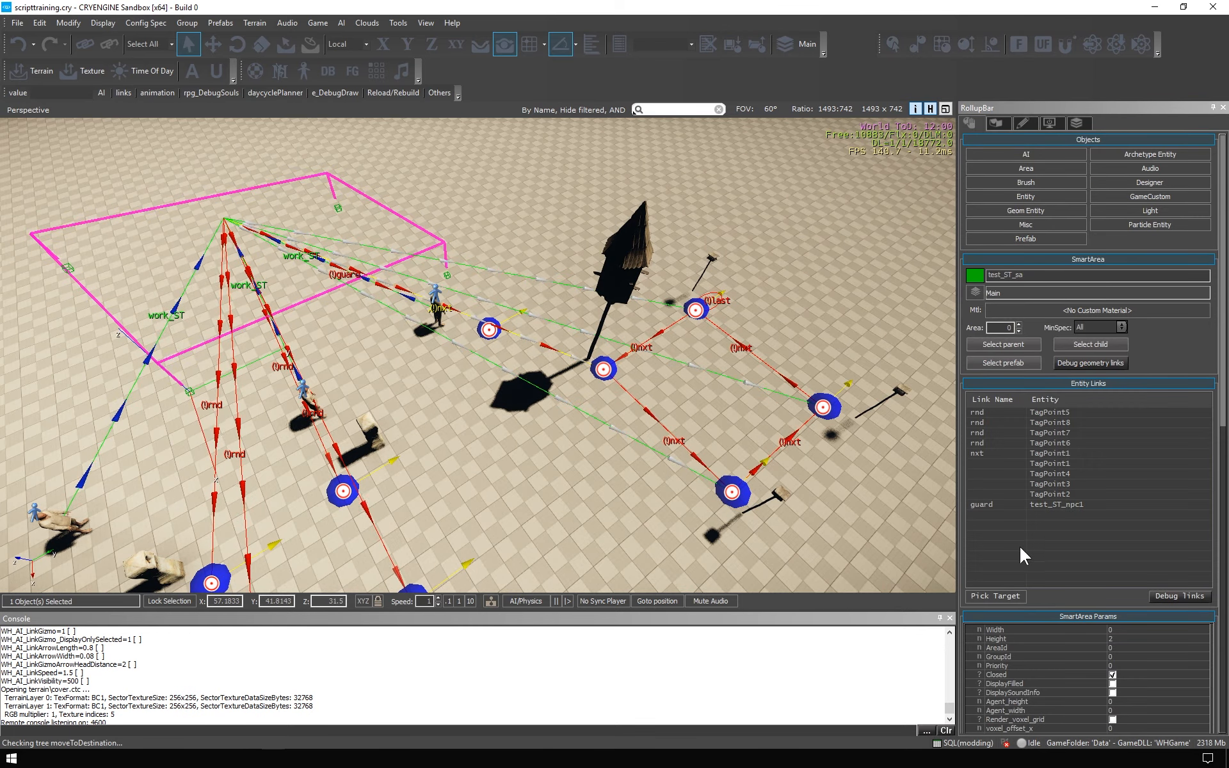
click(1074, 505)
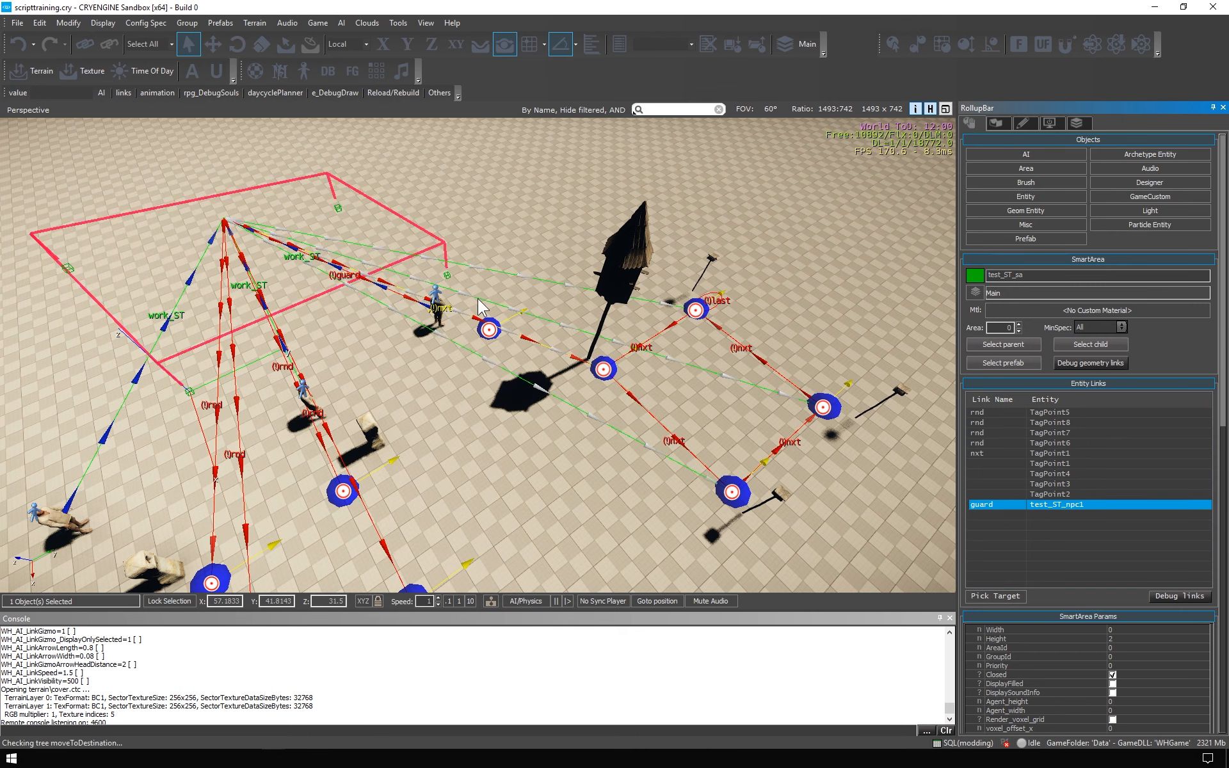
- Move the two NPCs, the four rnd tag points and their neighbouring brushes together, farther away from the guard's patrol route
right_drag(391, 294, 262, 278)
drag(240, 250, 486, 462)
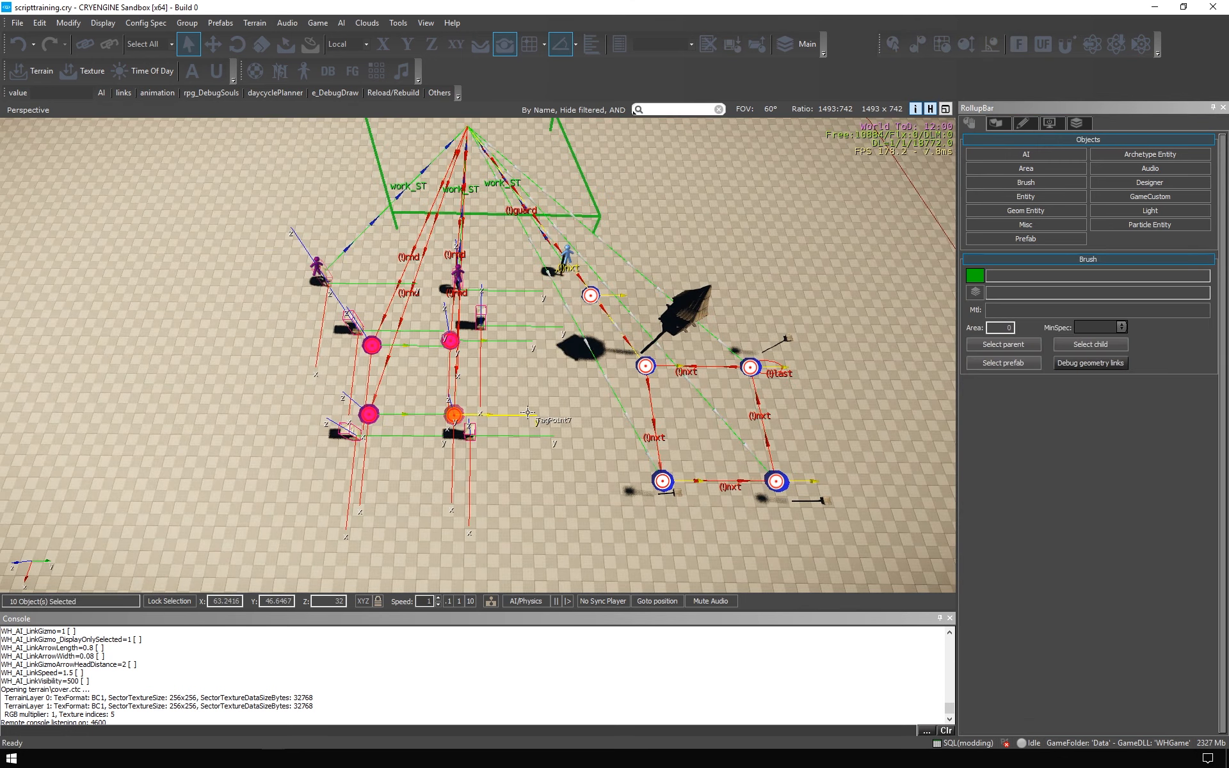
right_drag(524, 414, 543, 369)
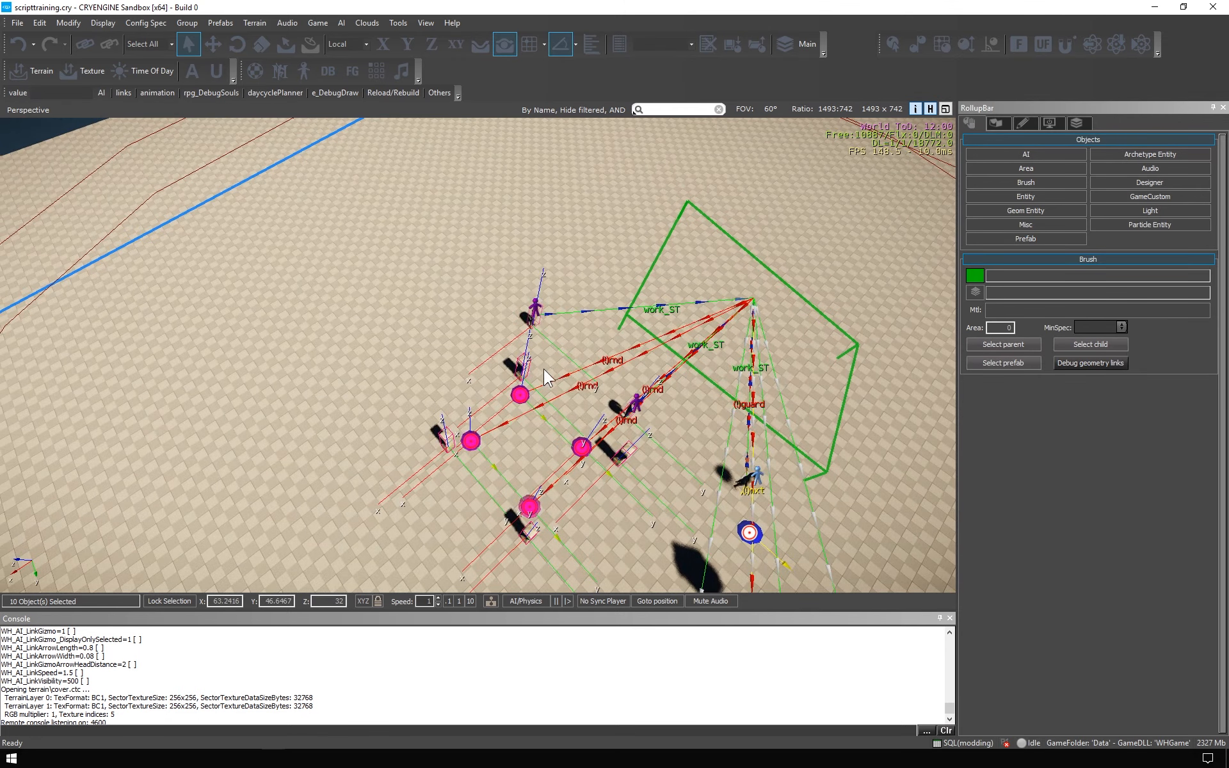
right_drag(466, 393, 472, 381)
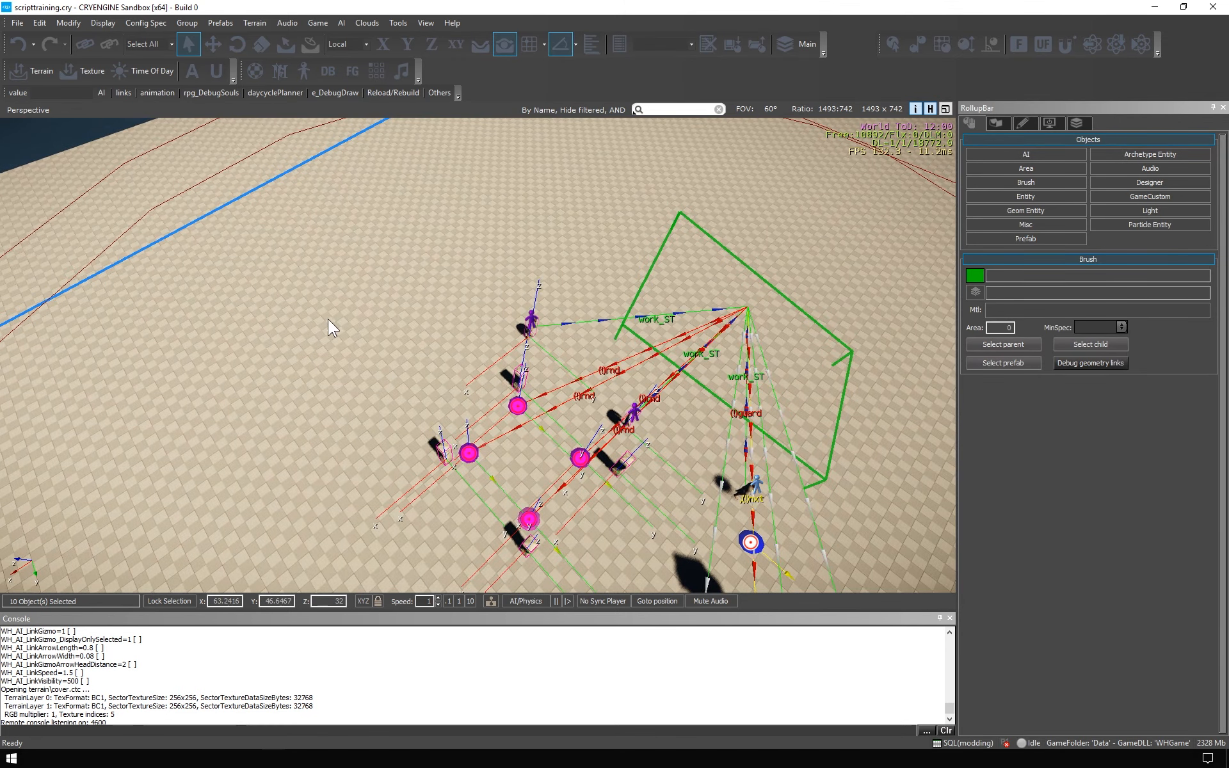
right_drag(313, 296, 287, 301)
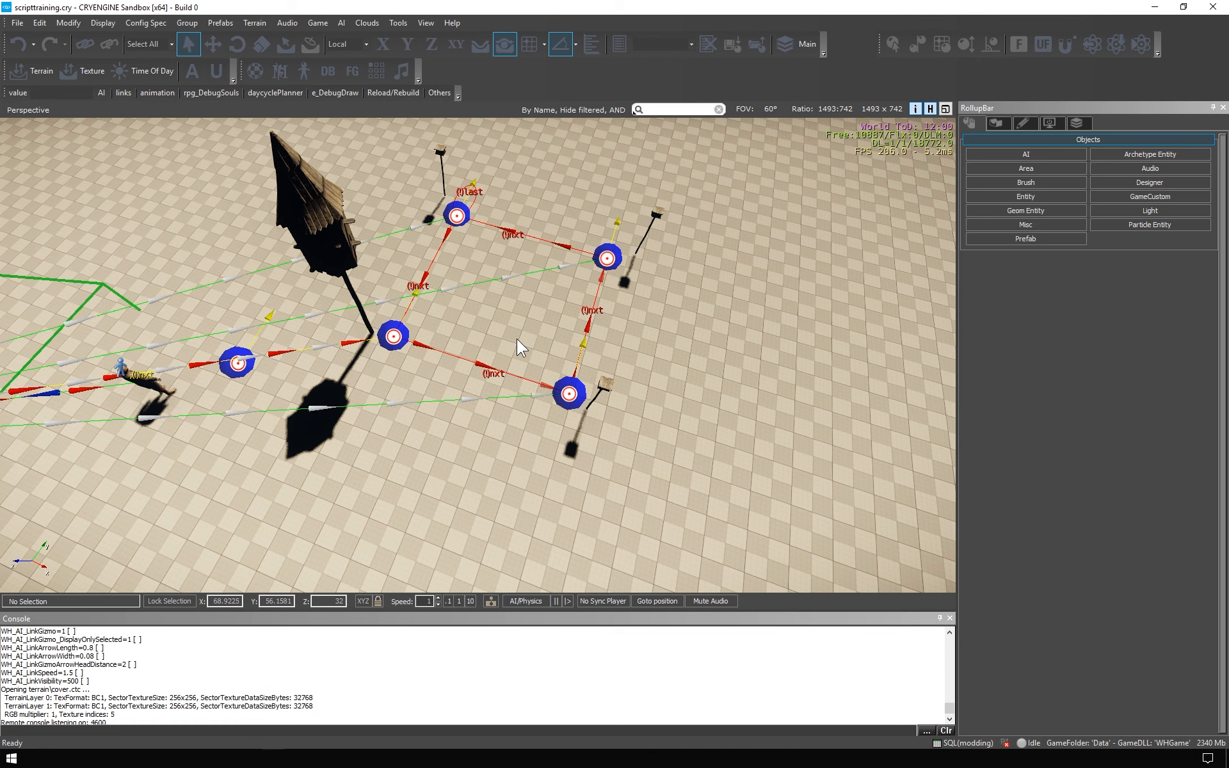
- Move the patrol tag point that follows TagPoint1, together with its brush, outward to about X 77.8, Y 55.1
right_drag(506, 338, 460, 297)
key(s)
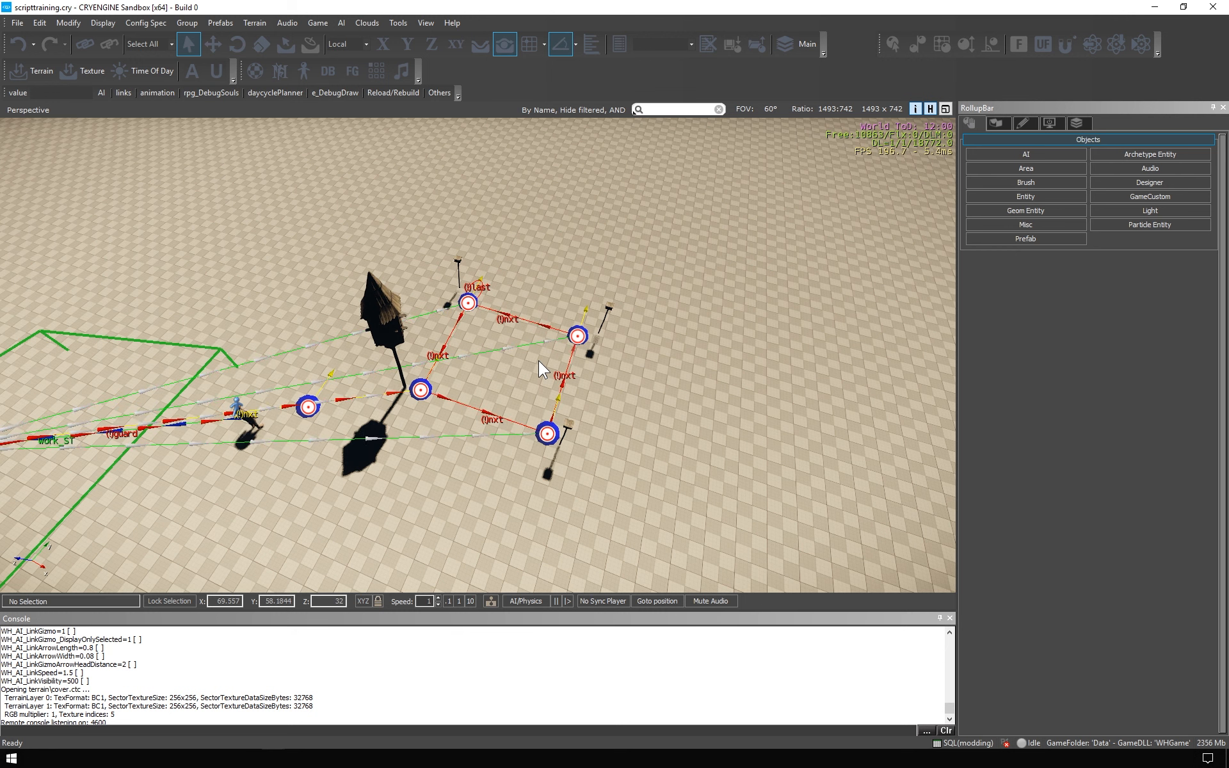
right_drag(527, 333, 633, 331)
key(a)
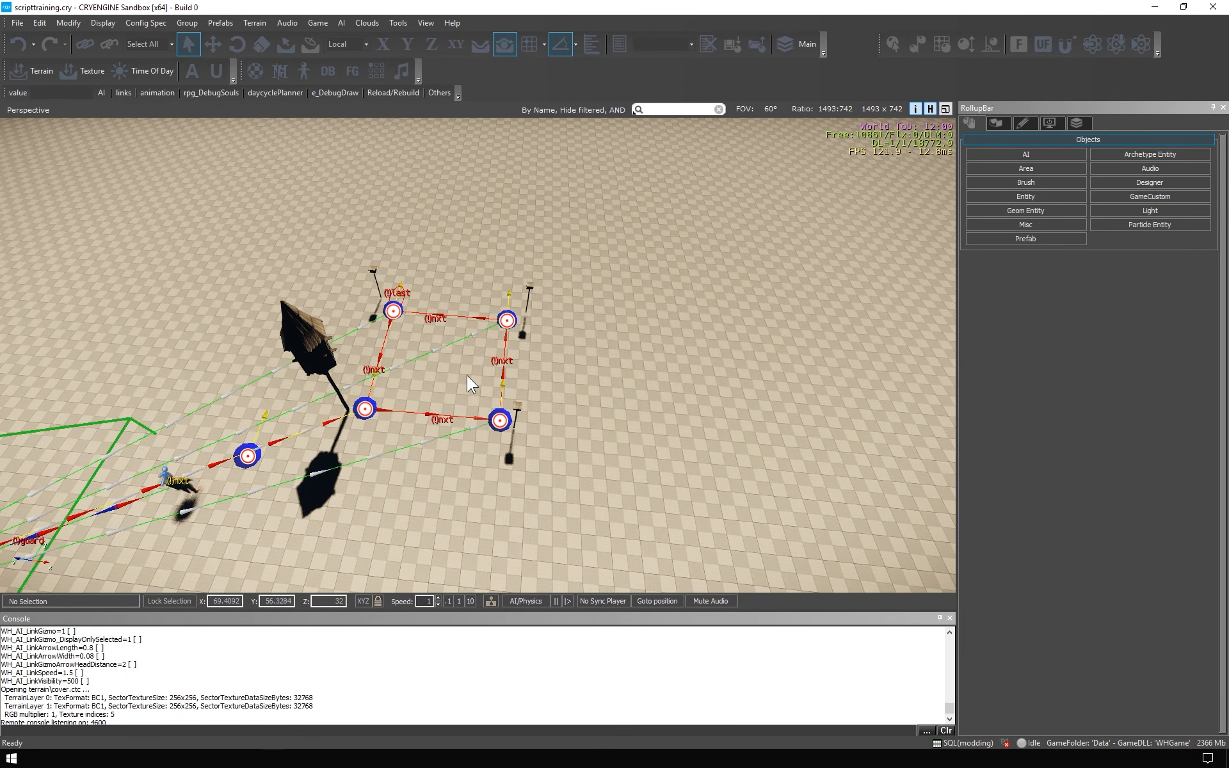
drag(475, 397, 530, 438)
right_drag(584, 425, 611, 424)
ctrl+shift+click(664, 410)
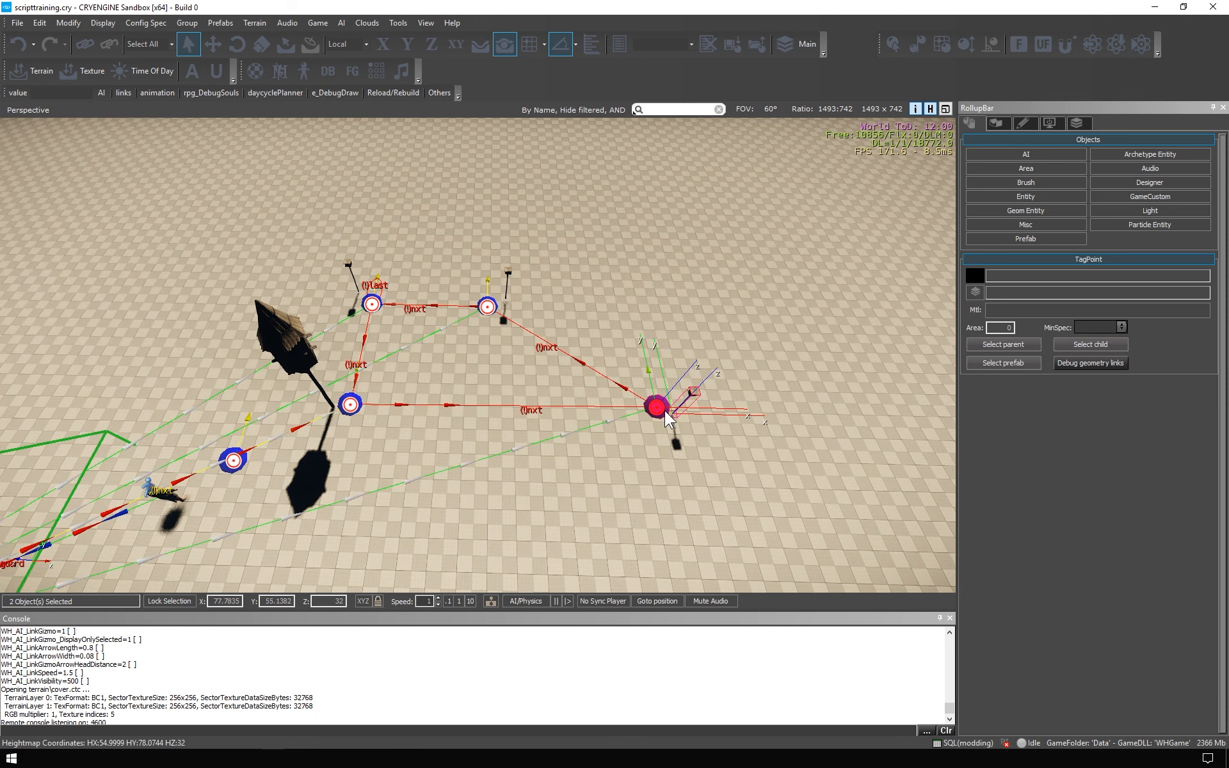
- Move the other two outer patrol tag points with their brushes outward, to about X 65.1, Y 66.2 and X 77.4, Y 66.6
drag(477, 295, 520, 325)
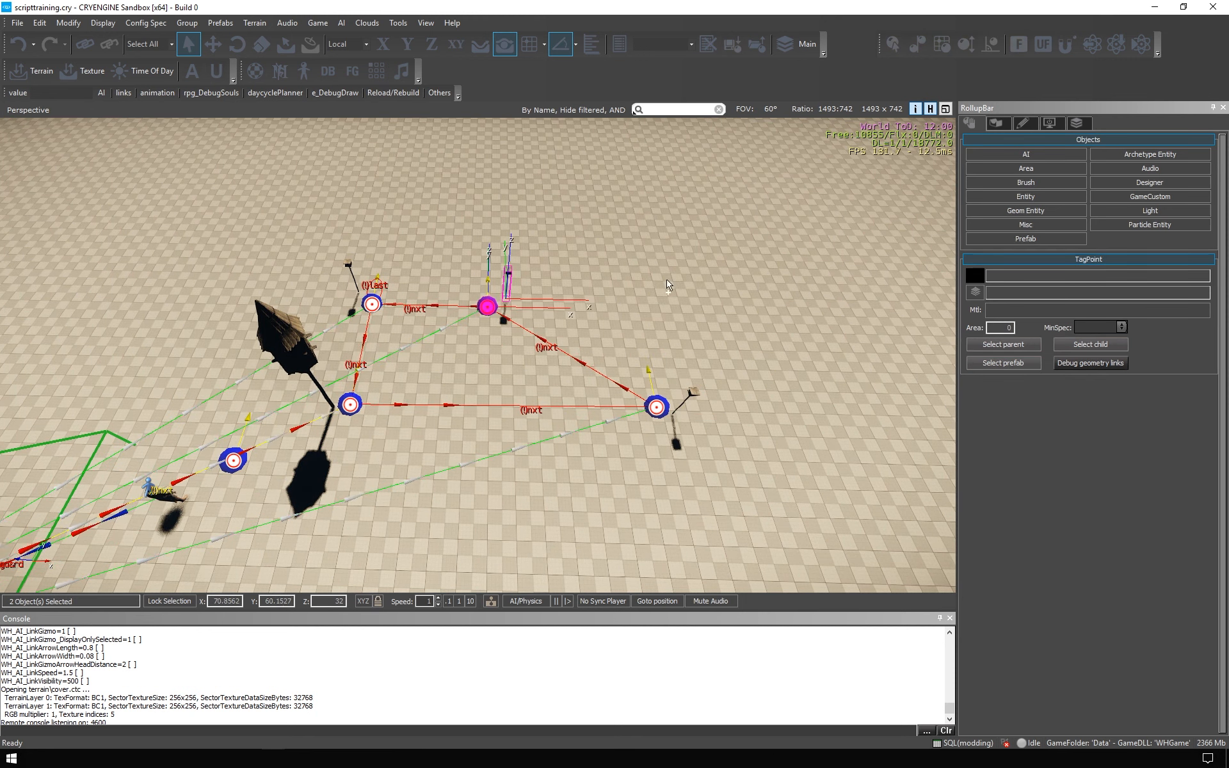
ctrl+shift+click(627, 232)
drag(346, 267, 385, 313)
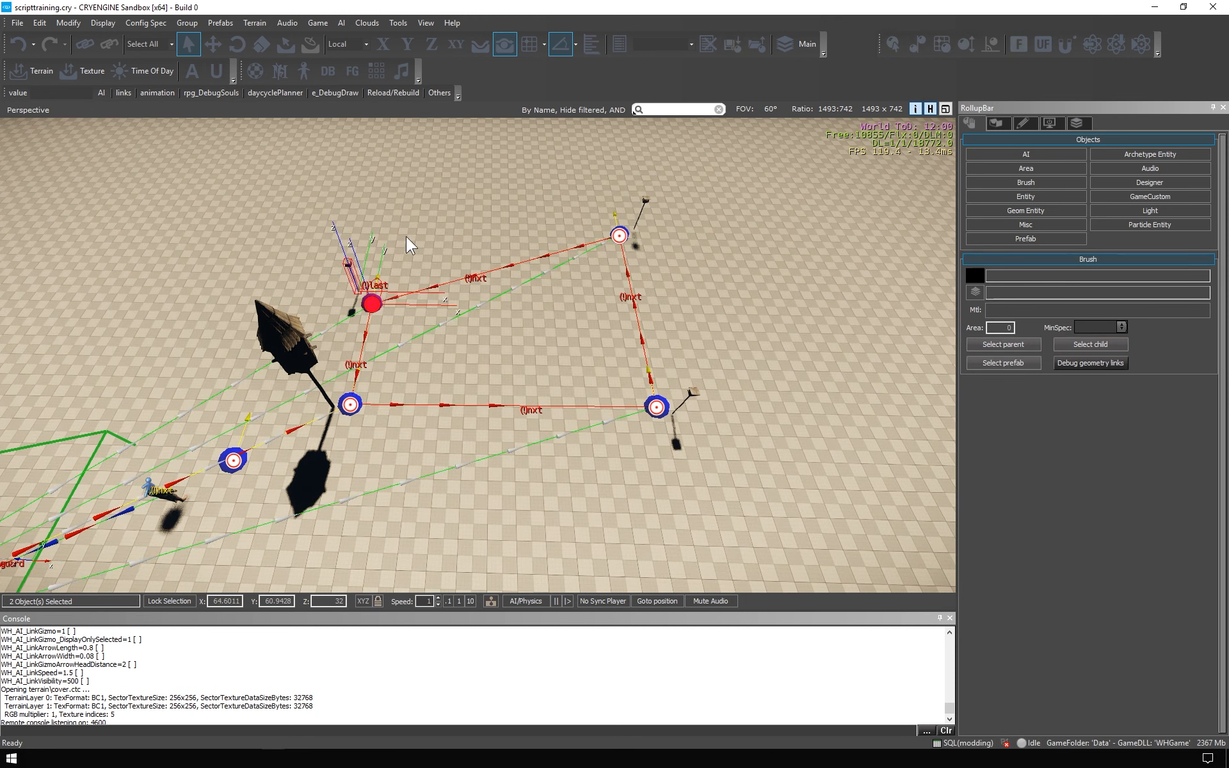
ctrl+shift+click(397, 229)
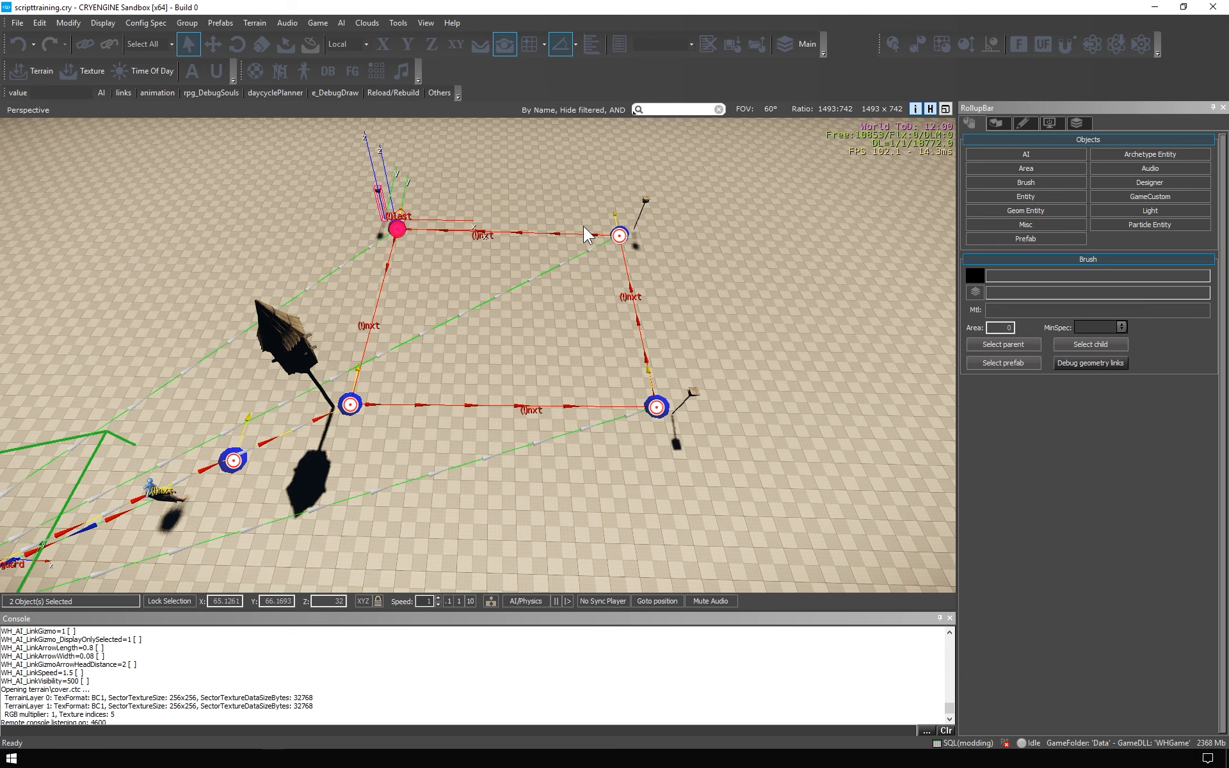
drag(583, 224, 642, 253)
ctrl+shift+click(606, 218)
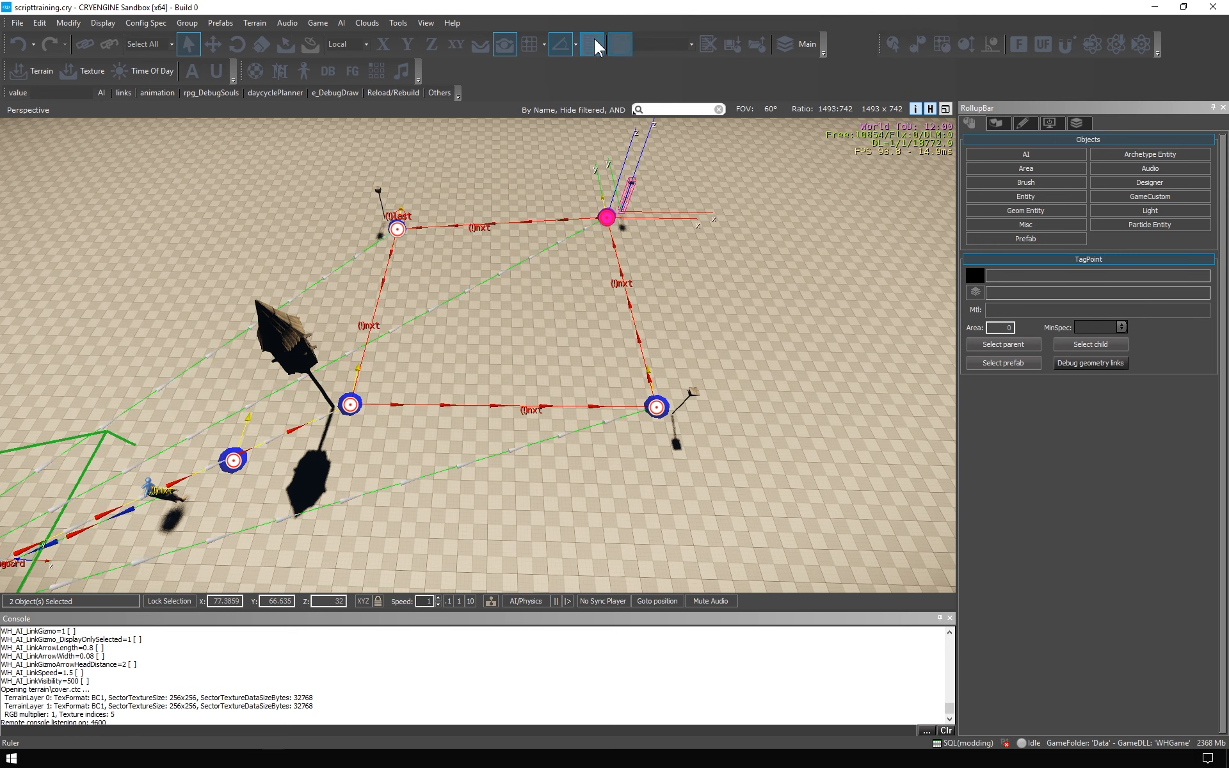
- Measure the straight-line distances along the patrol route's outer side and across its diagonal with the Ruler
click(607, 219)
click(656, 408)
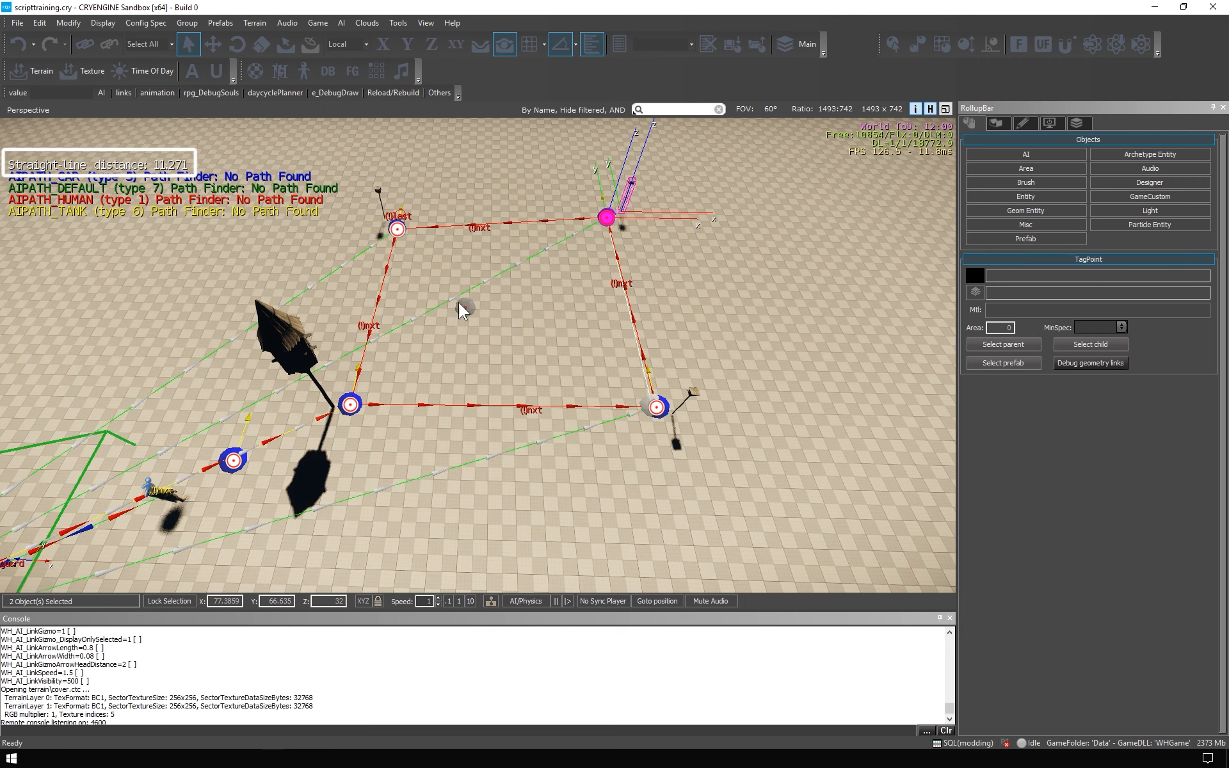
click(397, 227)
click(657, 408)
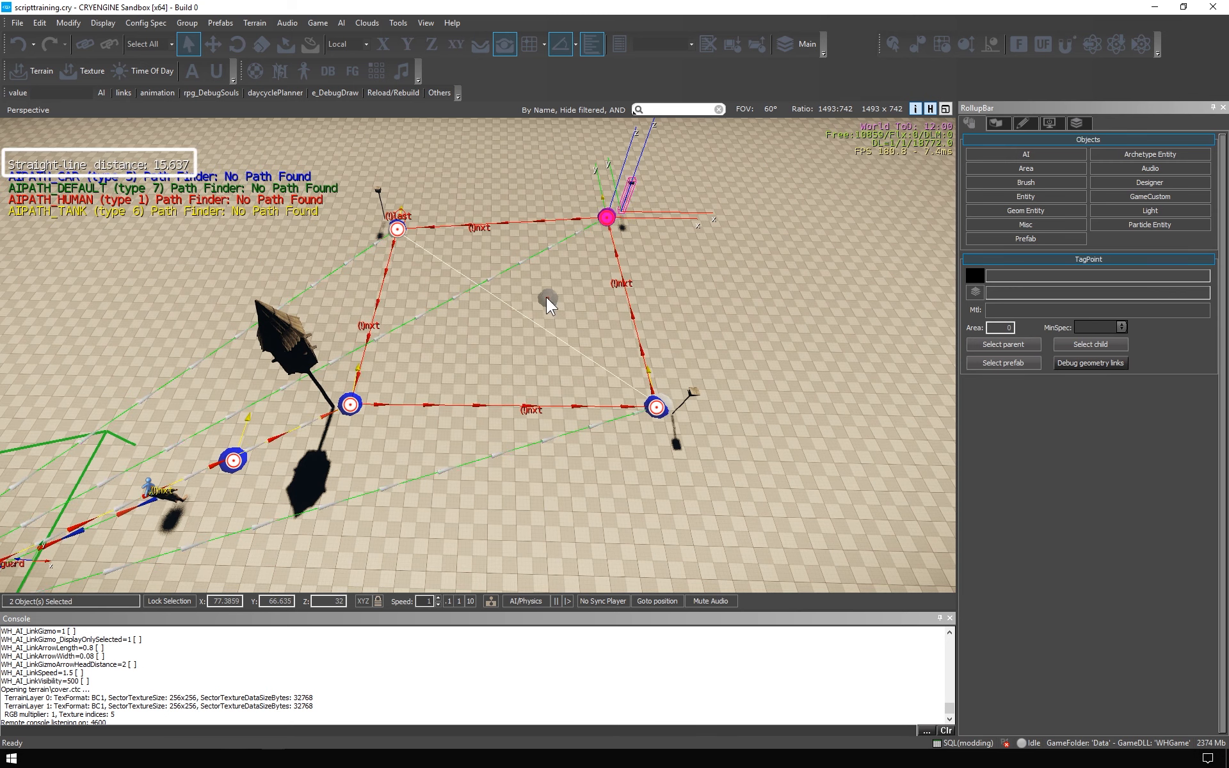
- Leave the Ruler, nudge the tag point labelled last and its brush slightly outward, and clear the selection
key(Escape)
click(398, 228)
drag(394, 225, 381, 215)
click(675, 250)
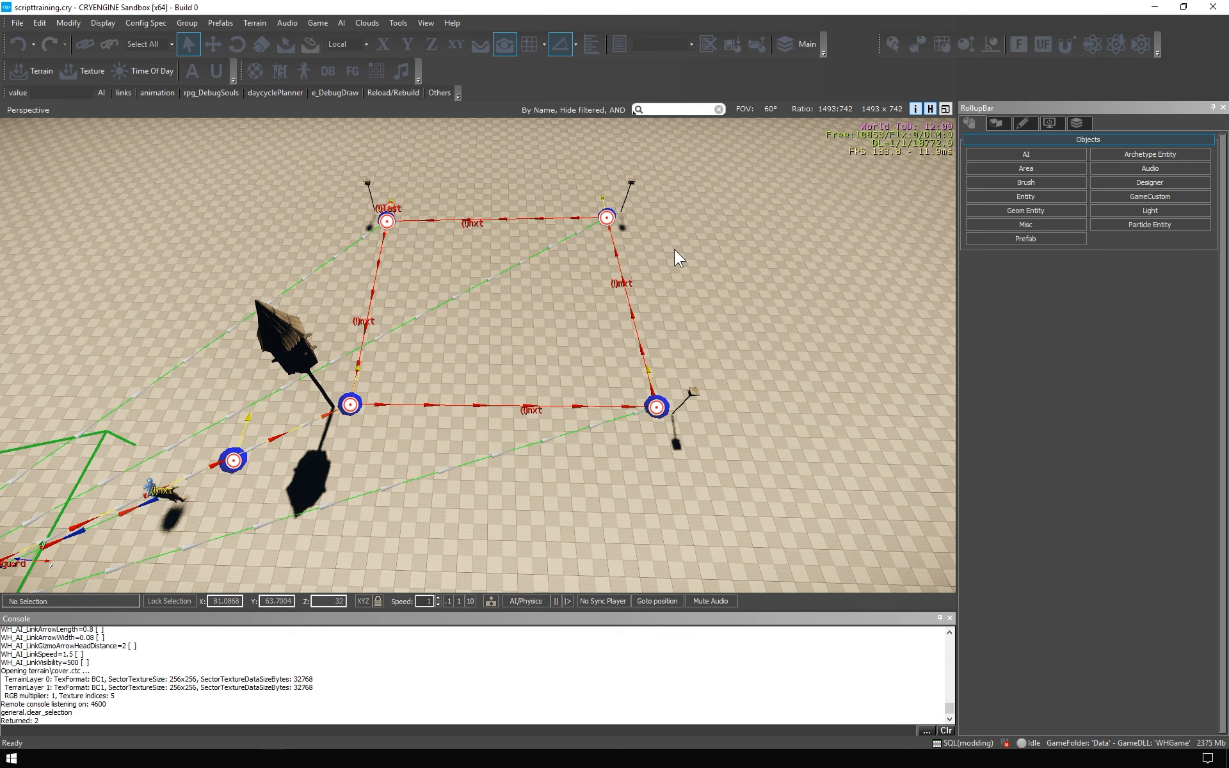
click(615, 221)
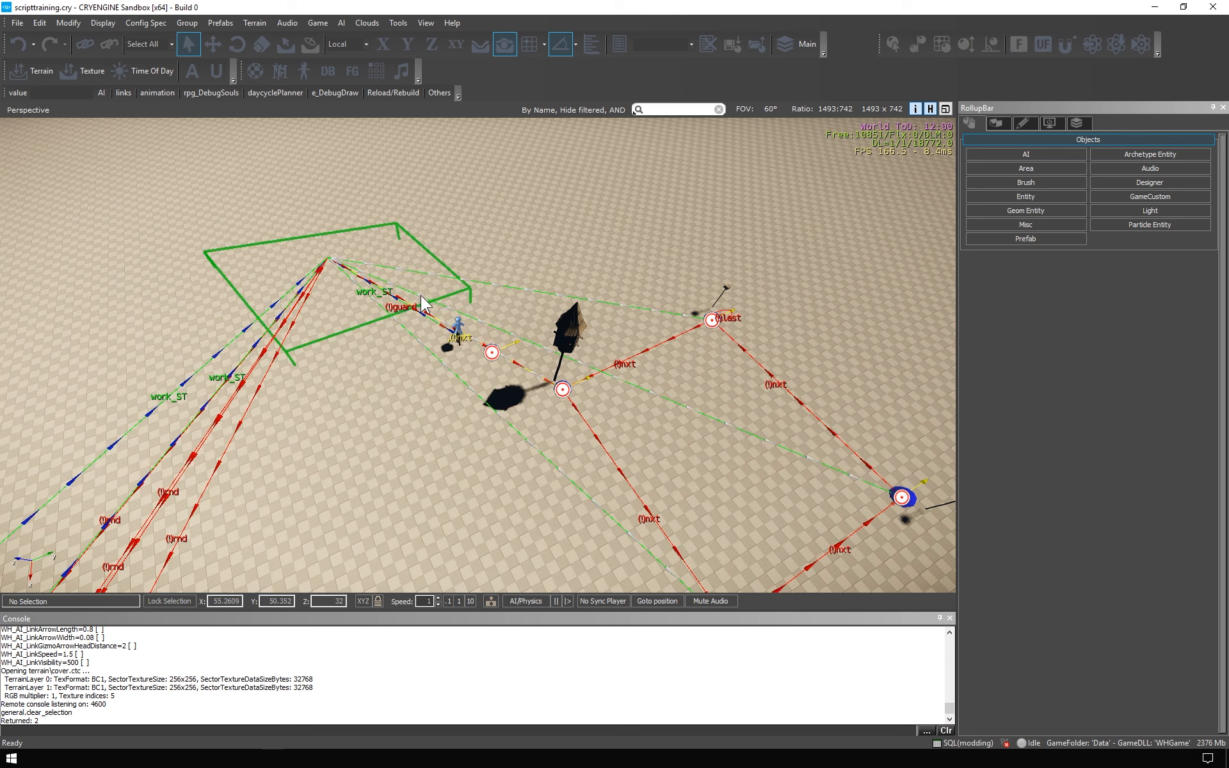
- Edit the shape of the test_ST_sa smart area so its four corner points enclose the enlarged patrol route
click(422, 305)
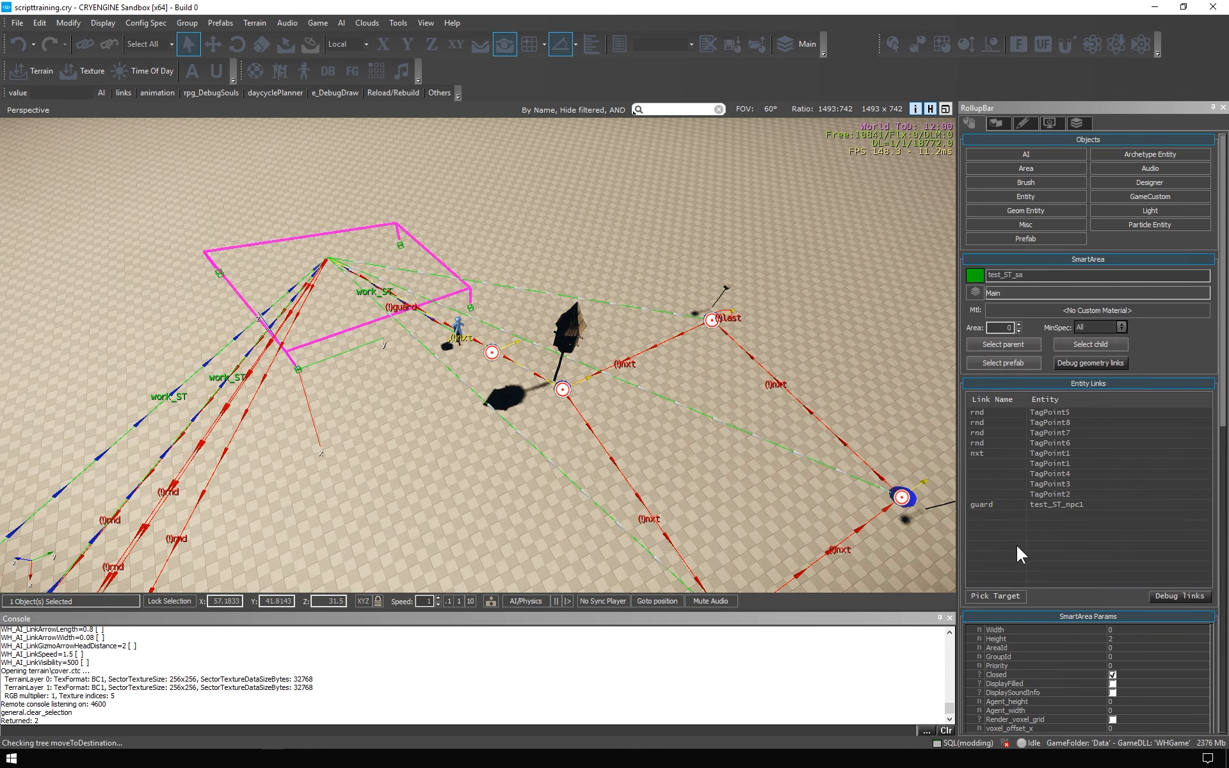
scroll(1017, 553, down, 5)
click(1044, 536)
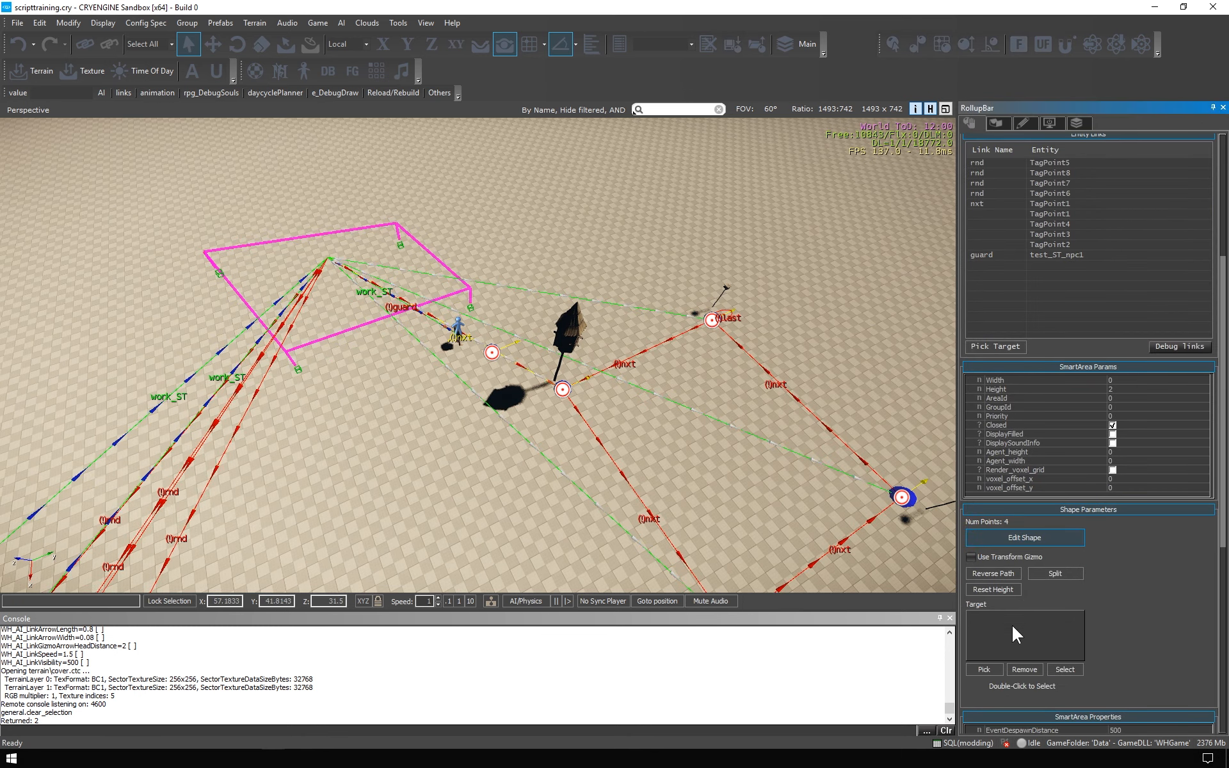
right_drag(97, 367, 69, 360)
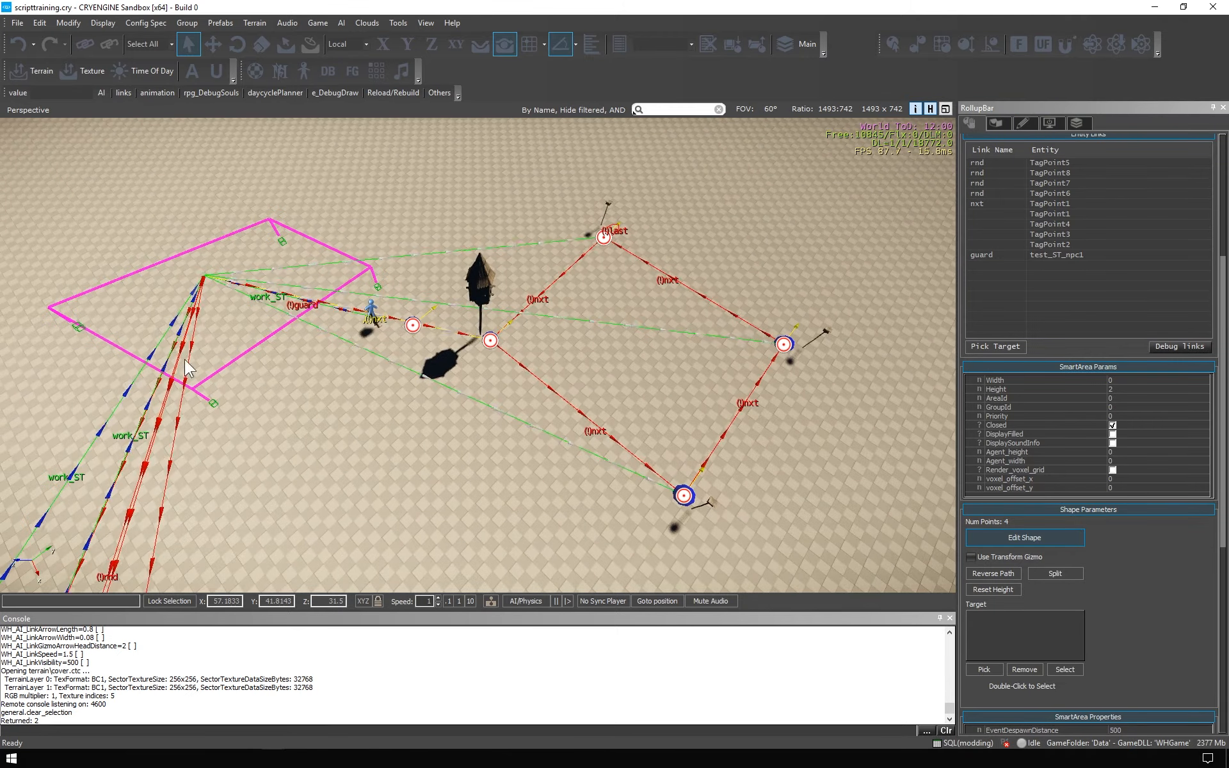
drag(48, 307, 474, 337)
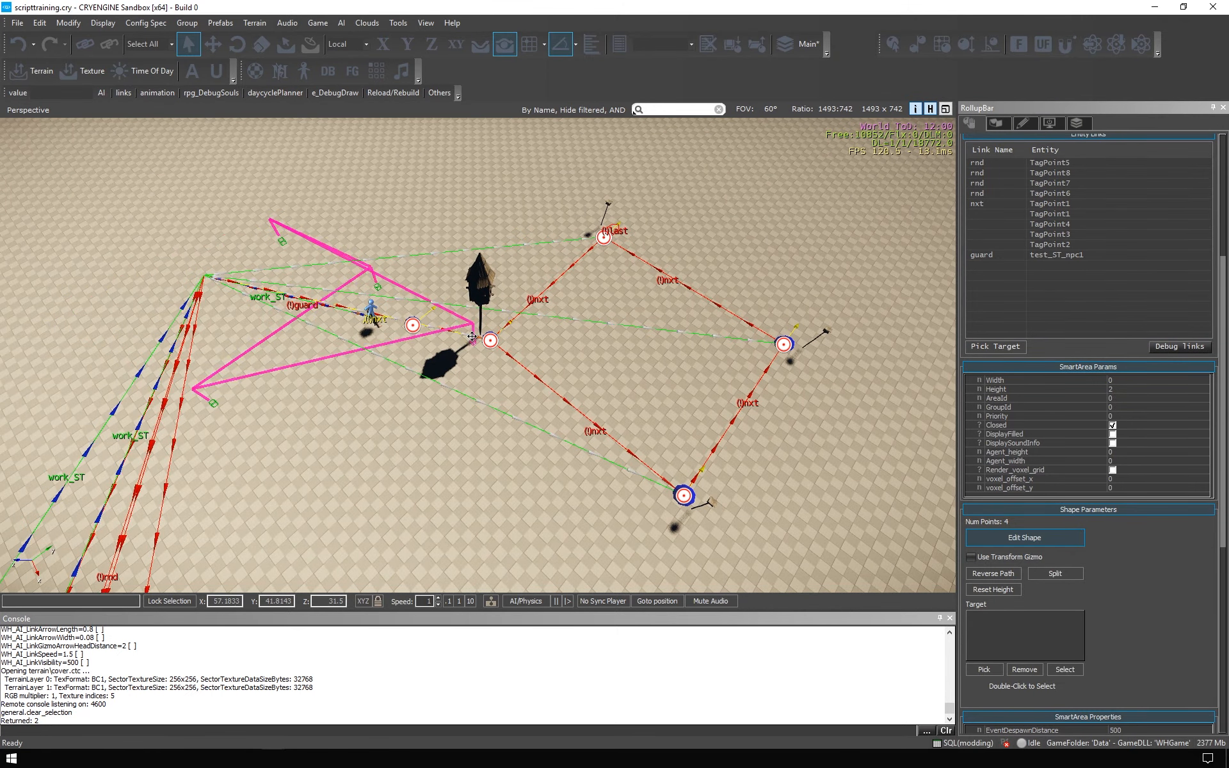
drag(194, 388, 707, 524)
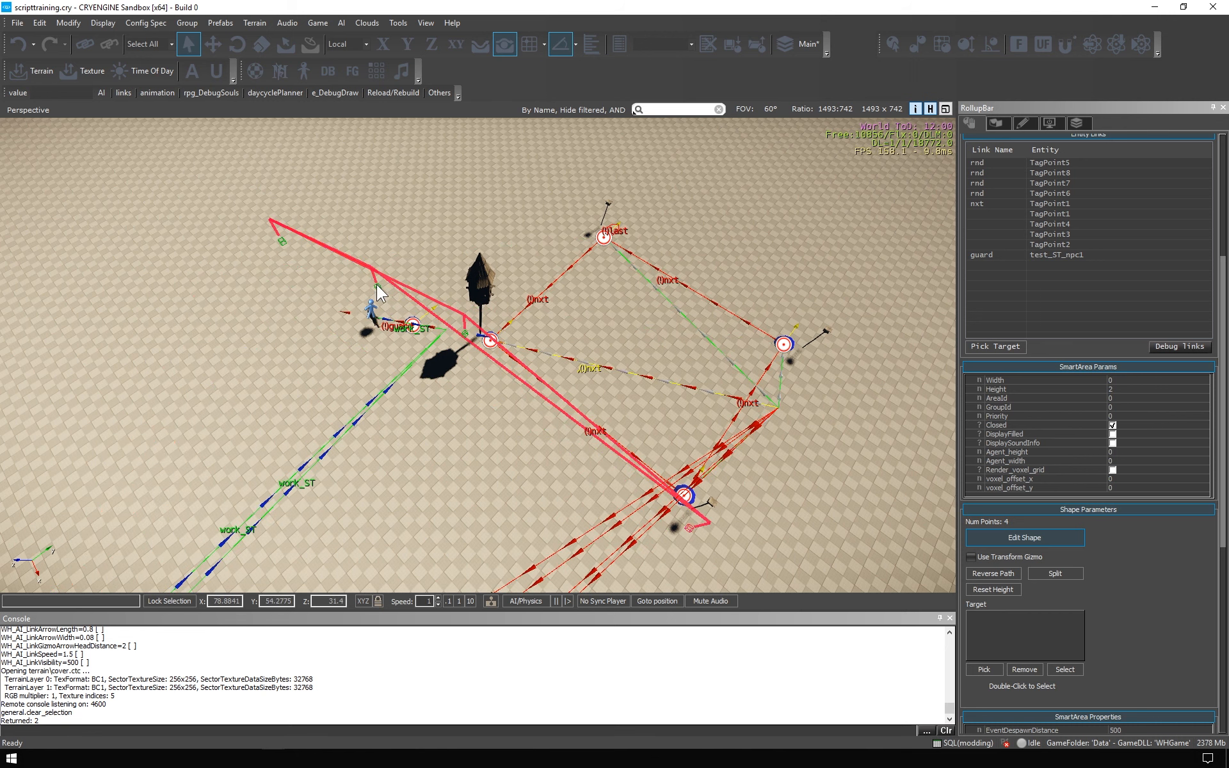
drag(378, 289, 824, 340)
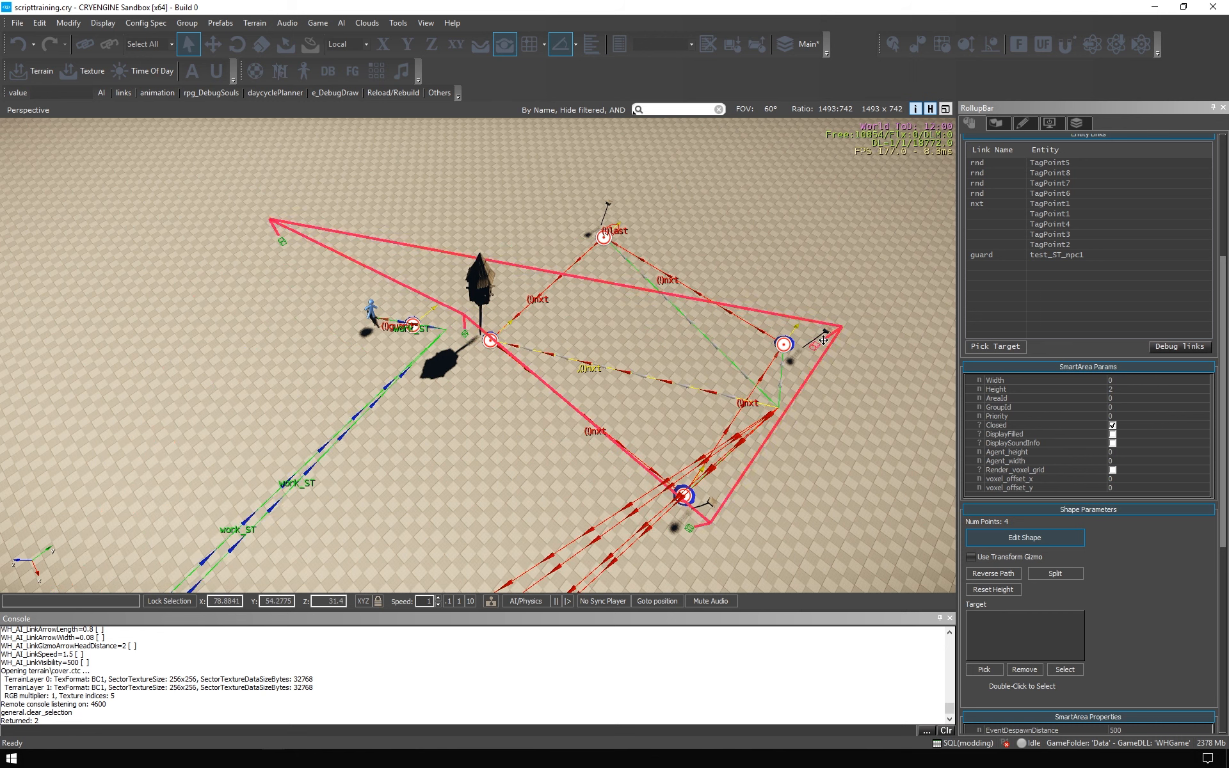
drag(270, 222, 604, 206)
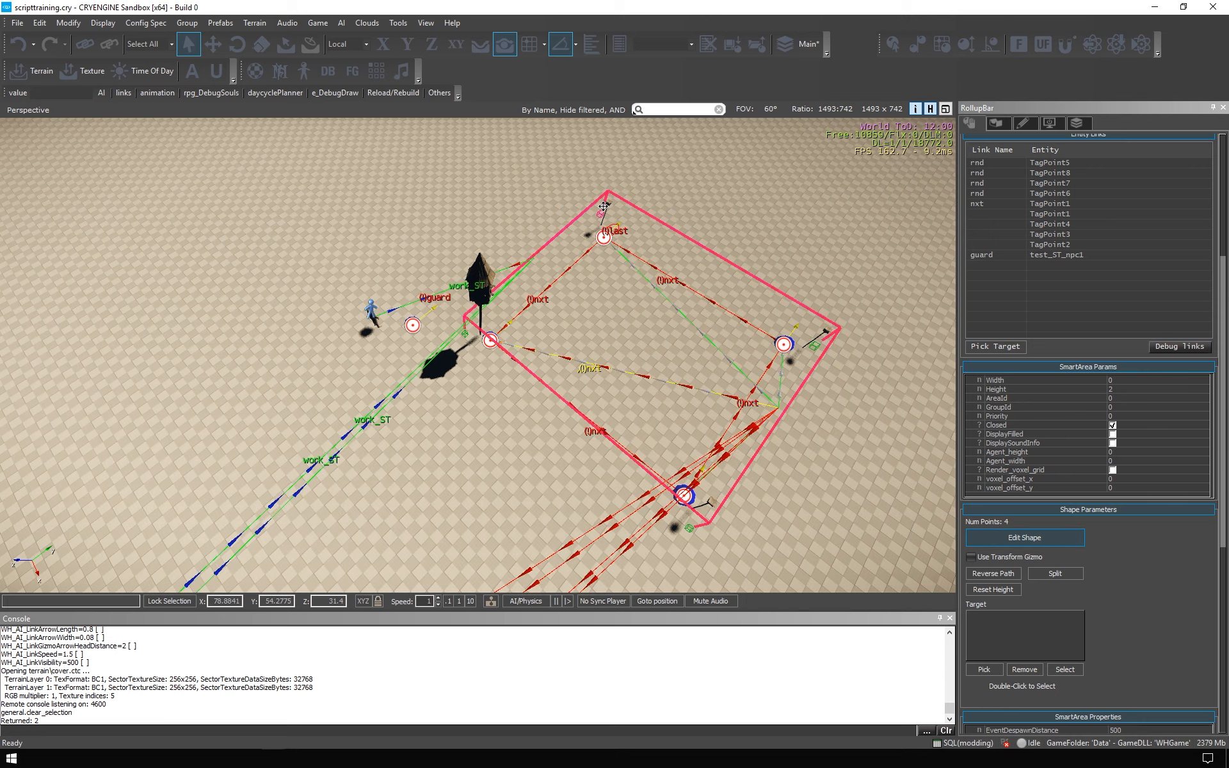
click(1021, 538)
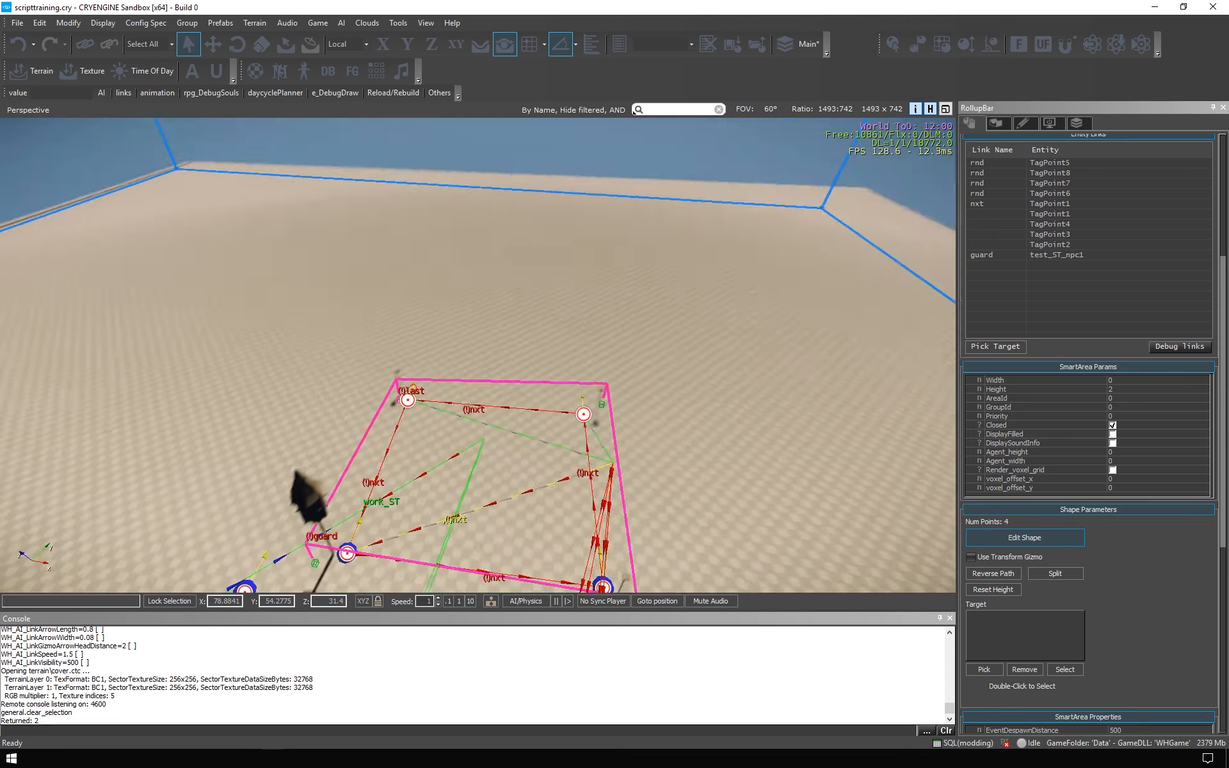
- Move the smart area corner nearest the tag point labelled last farther outward and finish editing the shape
right_drag(736, 205, 686, 268)
key(s)
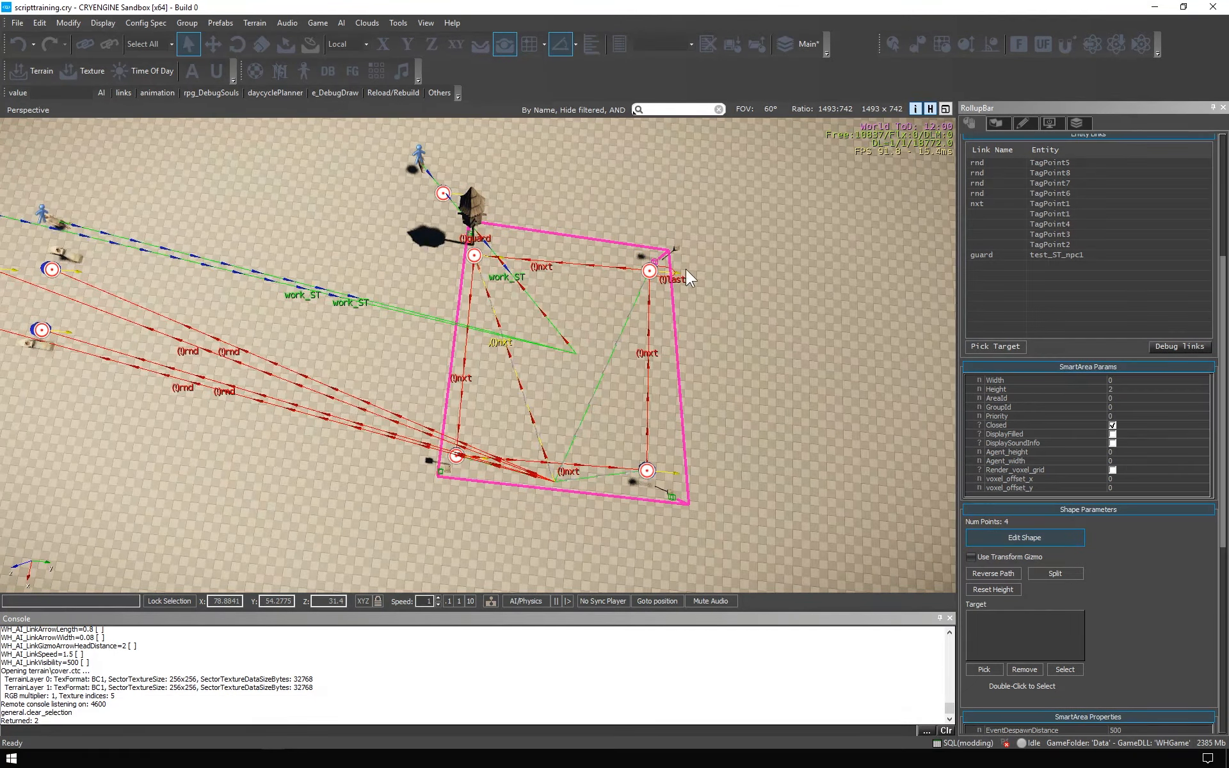
click(1016, 542)
drag(659, 259, 683, 248)
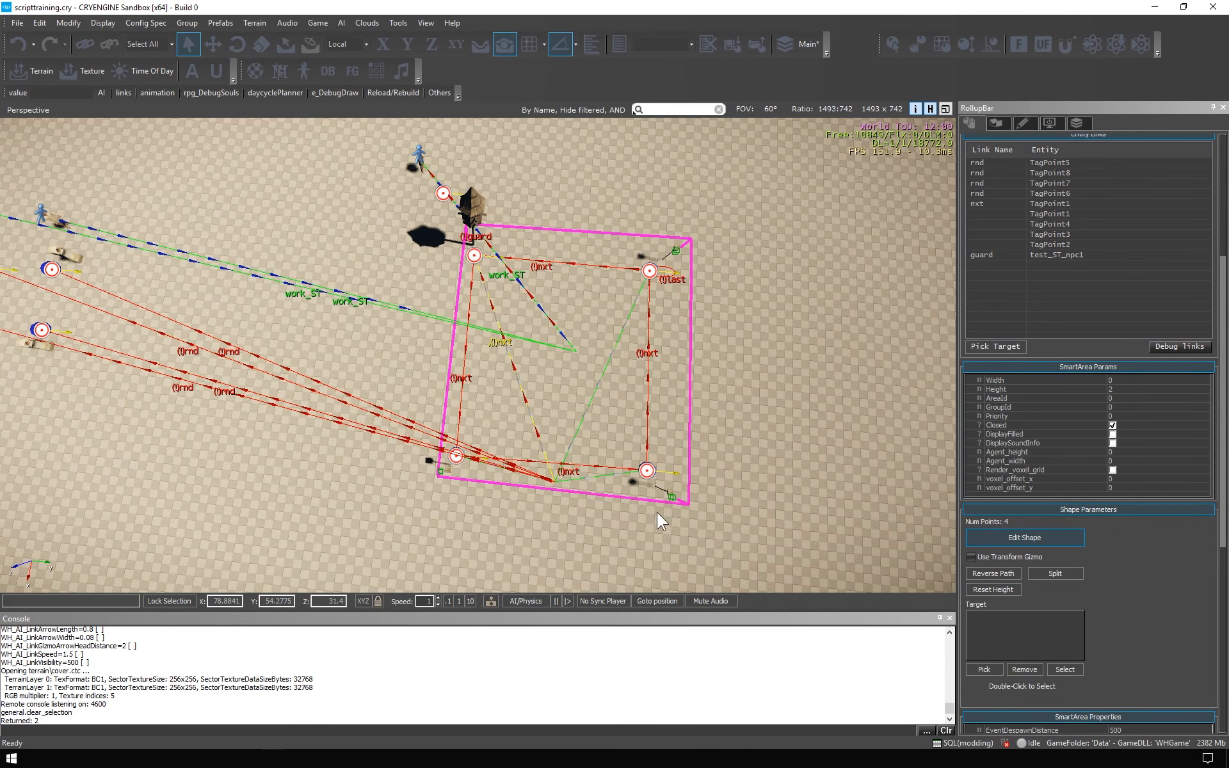
click(1011, 534)
- Deselect the smart area, save the level and hide the entity link arrows in the viewport
key(w)
right_drag(655, 386, 686, 393)
click(609, 310)
right_drag(609, 310, 797, 334)
key(ctrl+s)
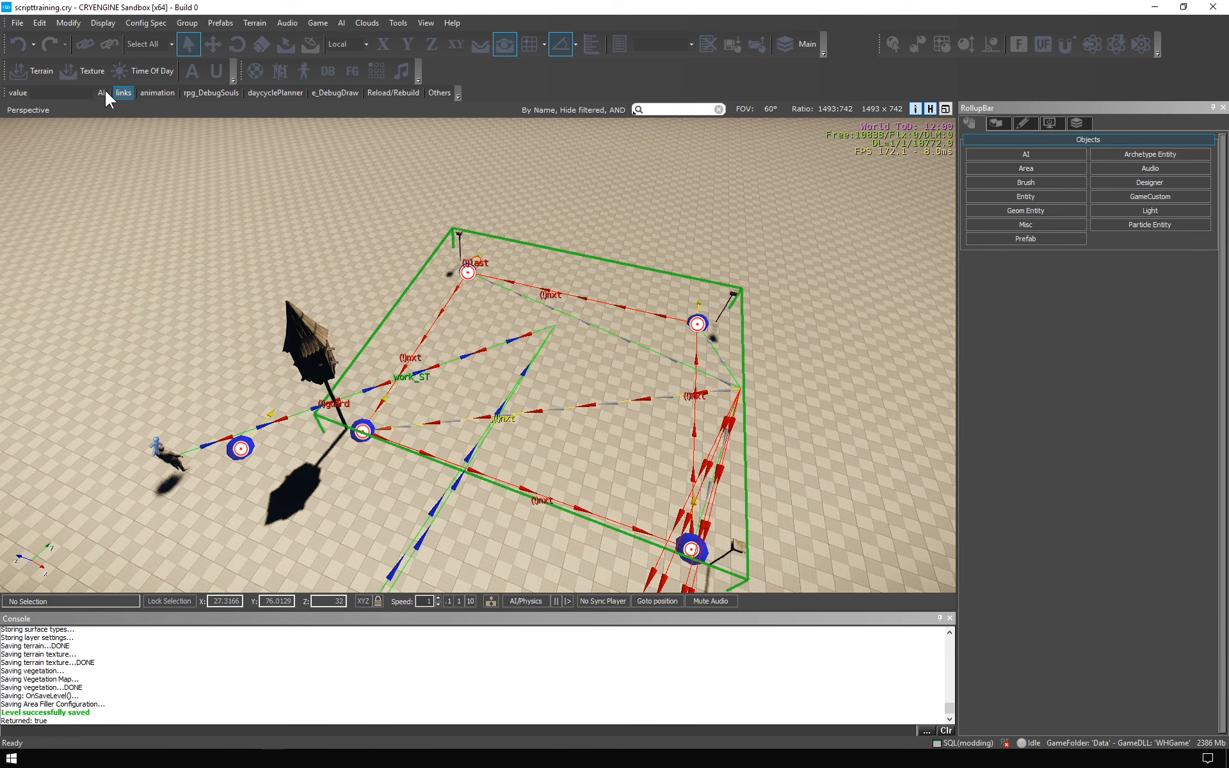
click(124, 91)
click(137, 119)
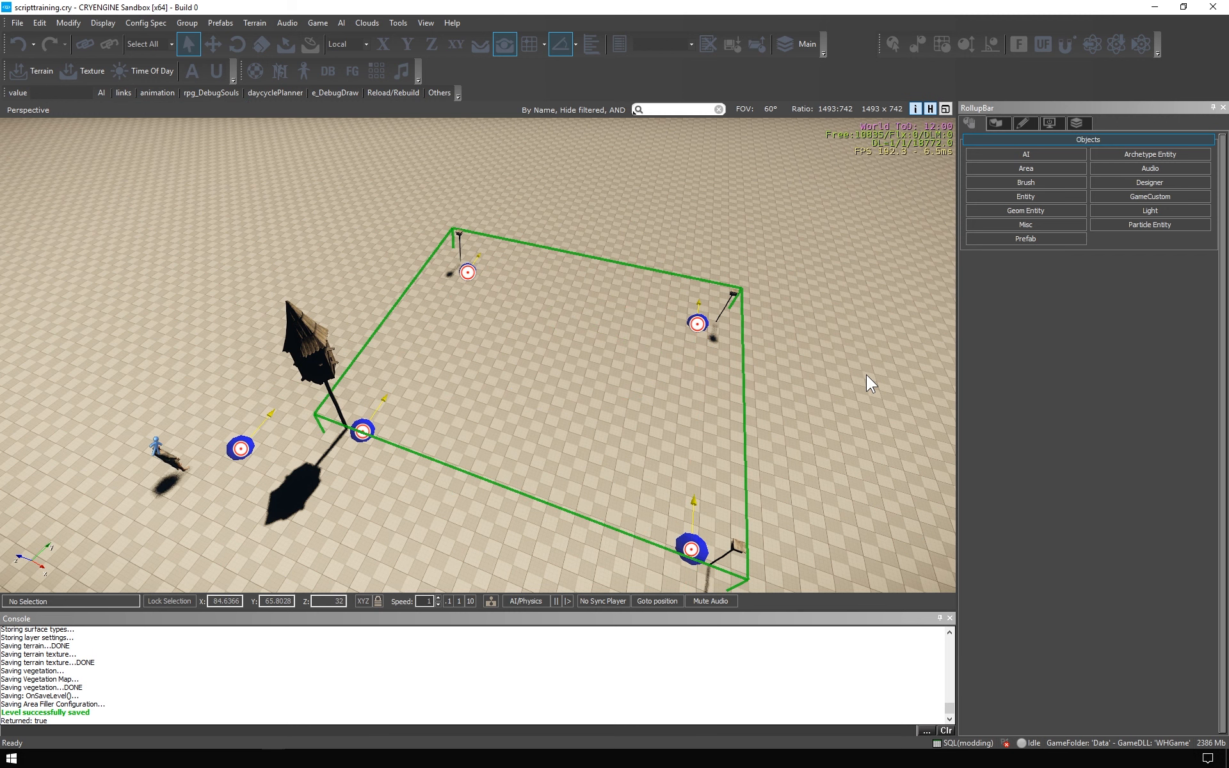
- Run the AI update on the saved level and confirm it
click(343, 22)
click(412, 185)
click(660, 426)
right_drag(515, 368, 580, 349)
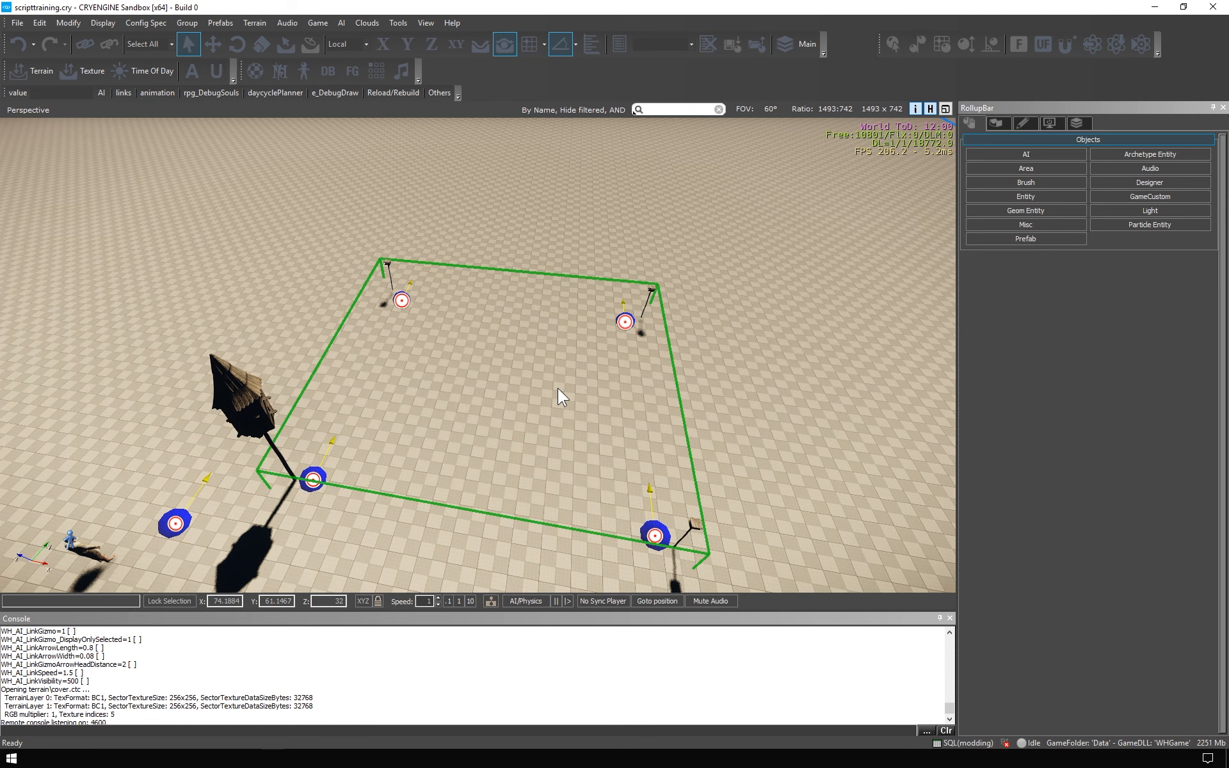
- Switch to the WH XGEN NPC Editor and create a new brain template named test_ST_sa
click(1182, 7)
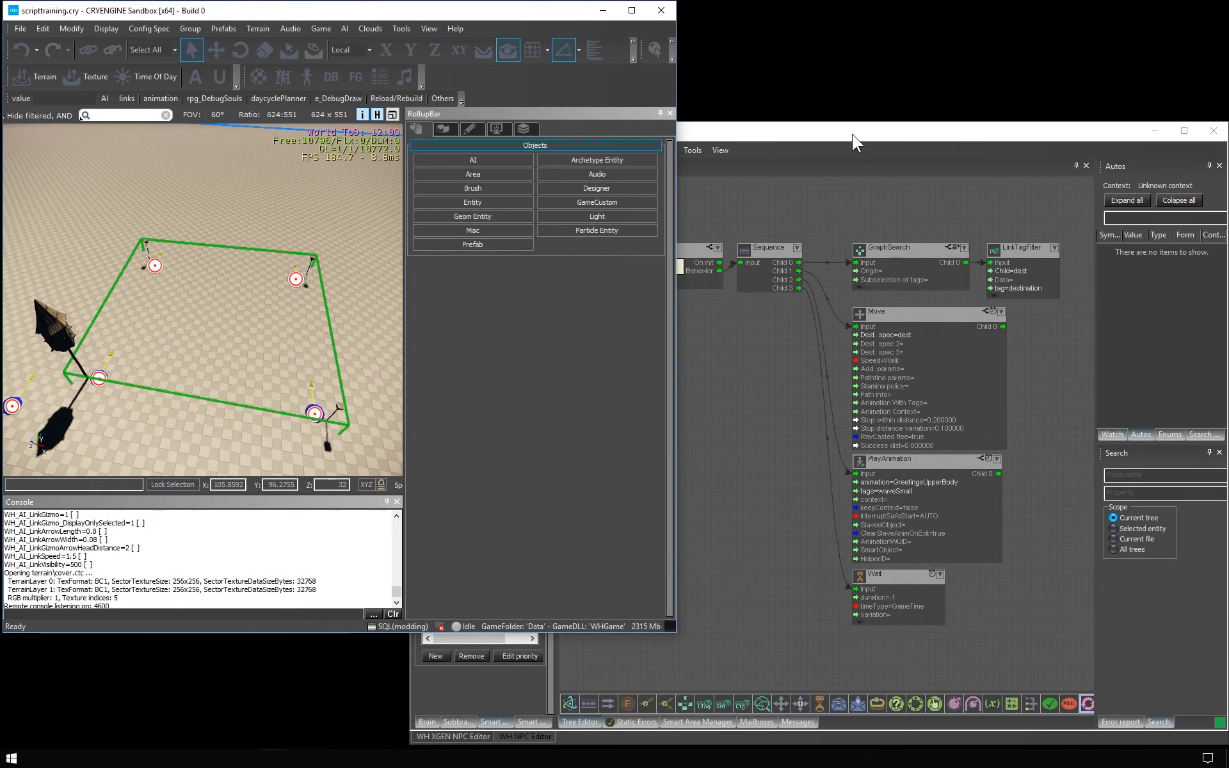
drag(393, 122, 224, 34)
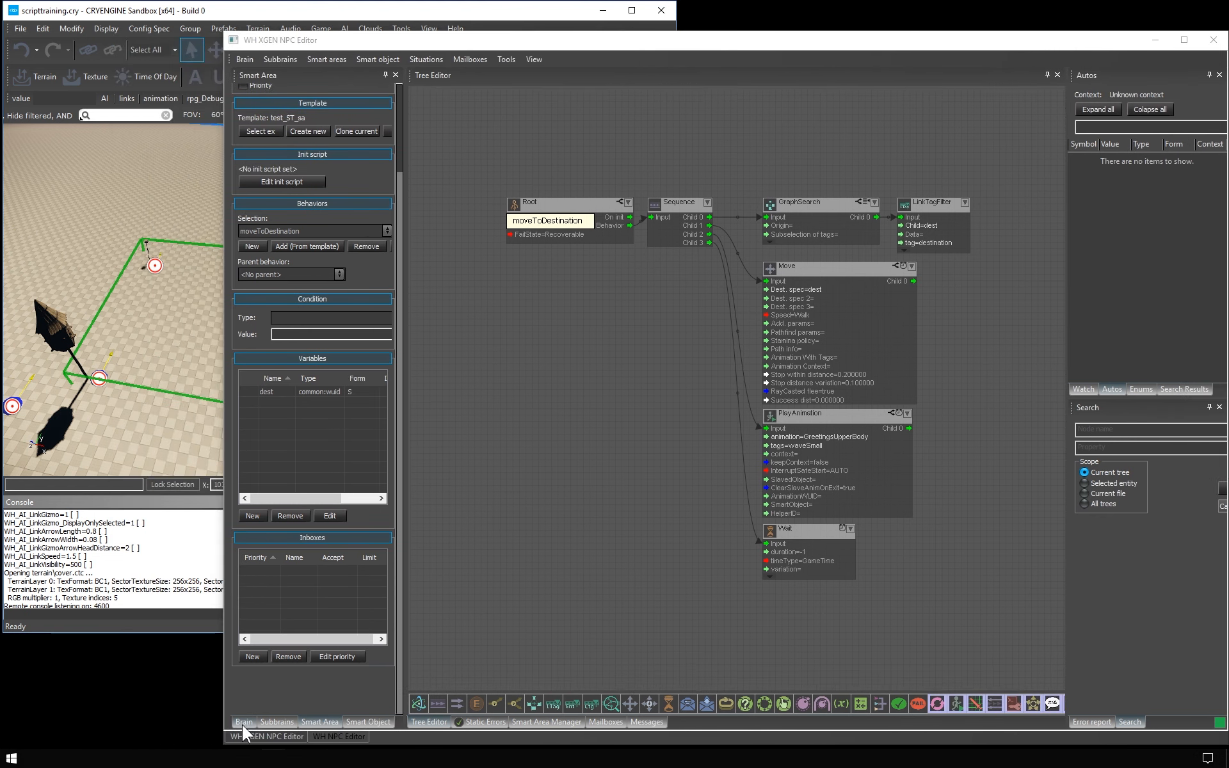
click(244, 722)
click(276, 167)
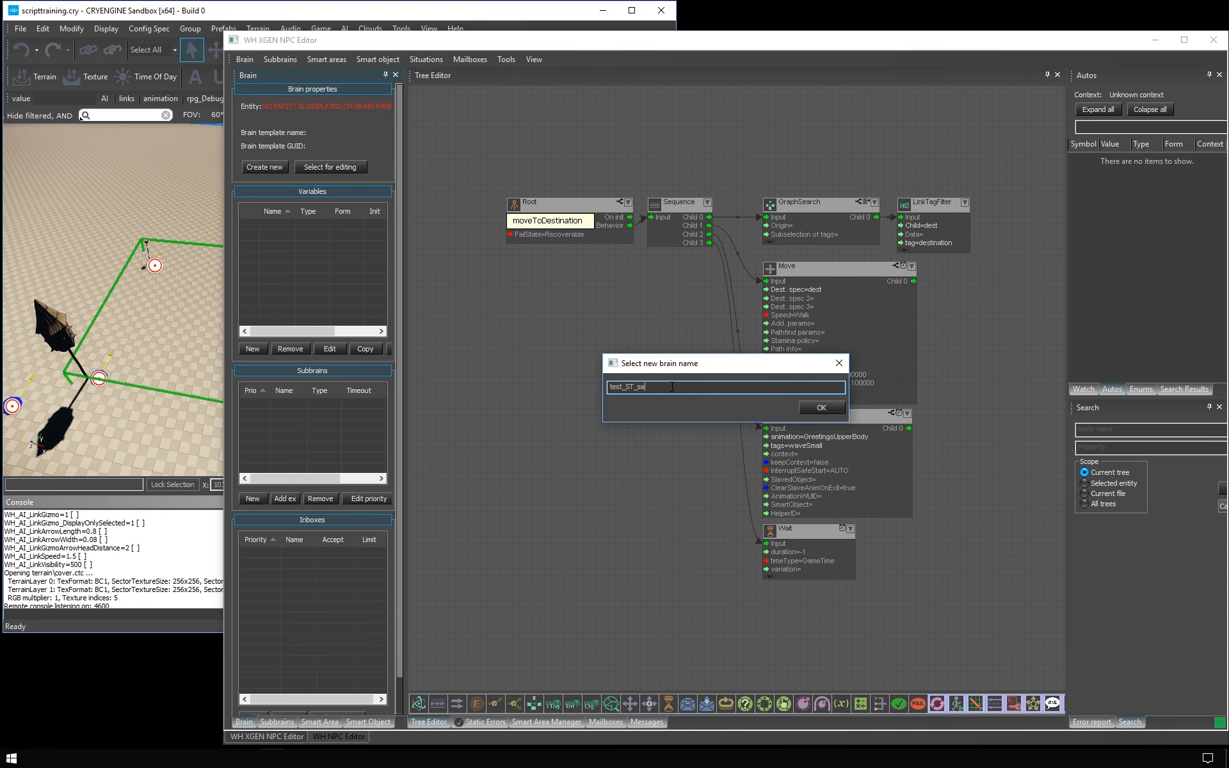
click(819, 407)
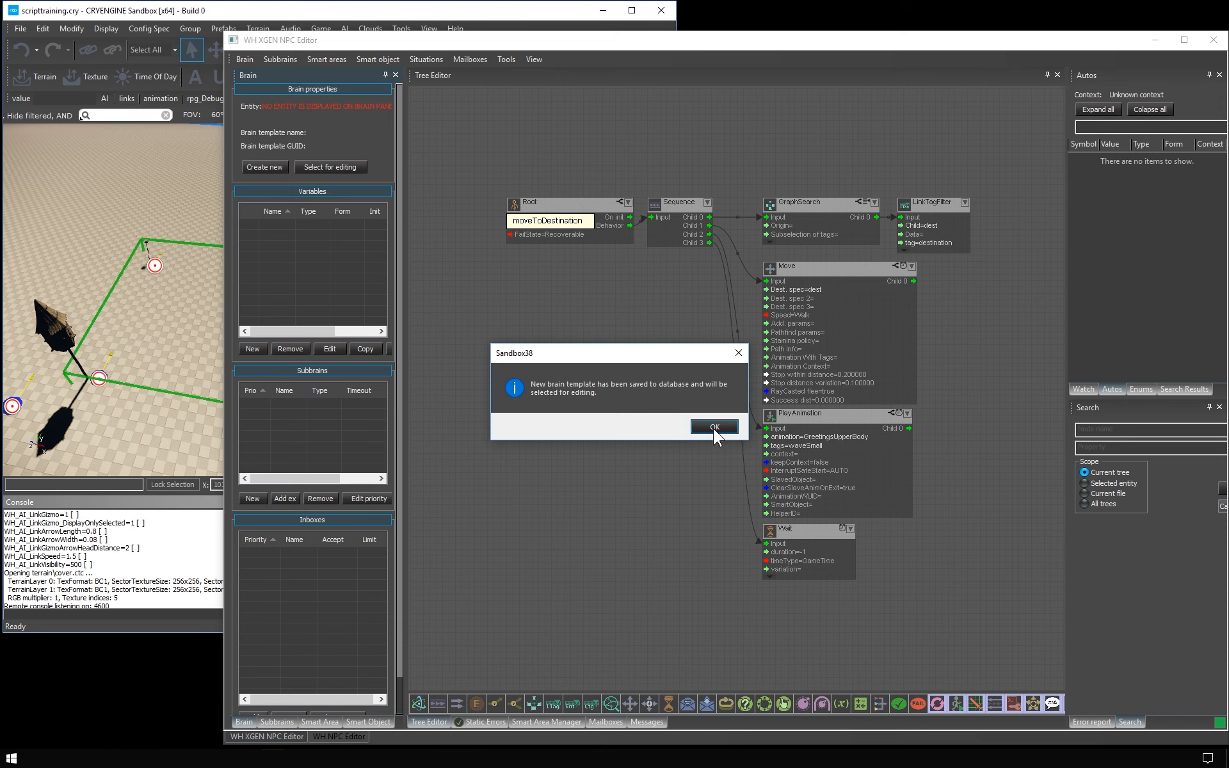
click(715, 428)
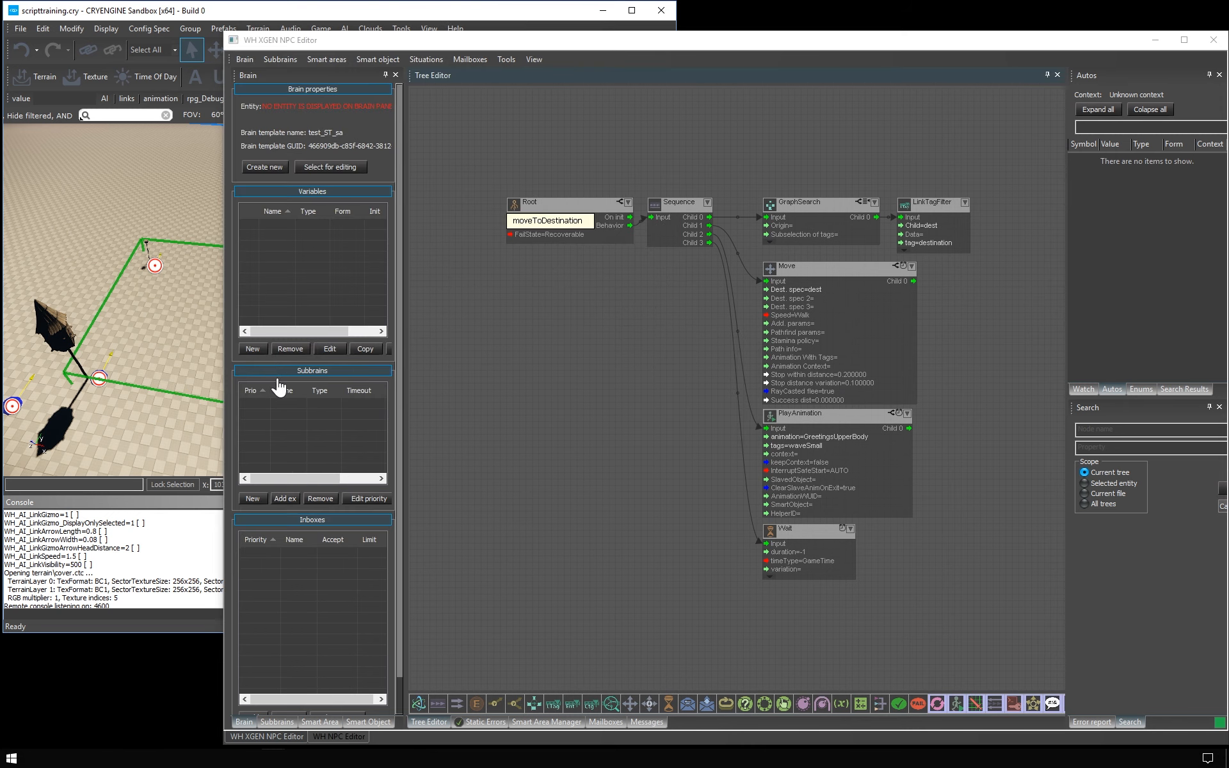
- Start a new subbrain named test_ST_sa with type SmartArea and file _test/test_ST_sa.xml
click(258, 497)
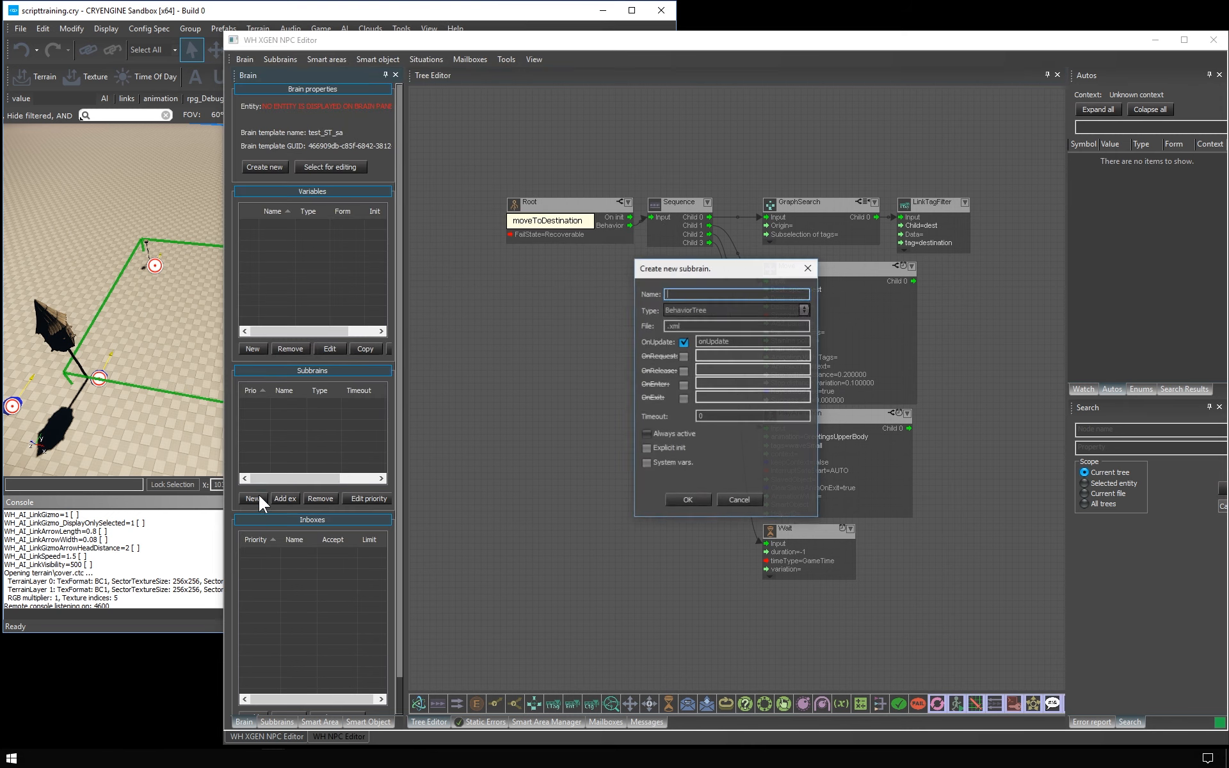
click(762, 310)
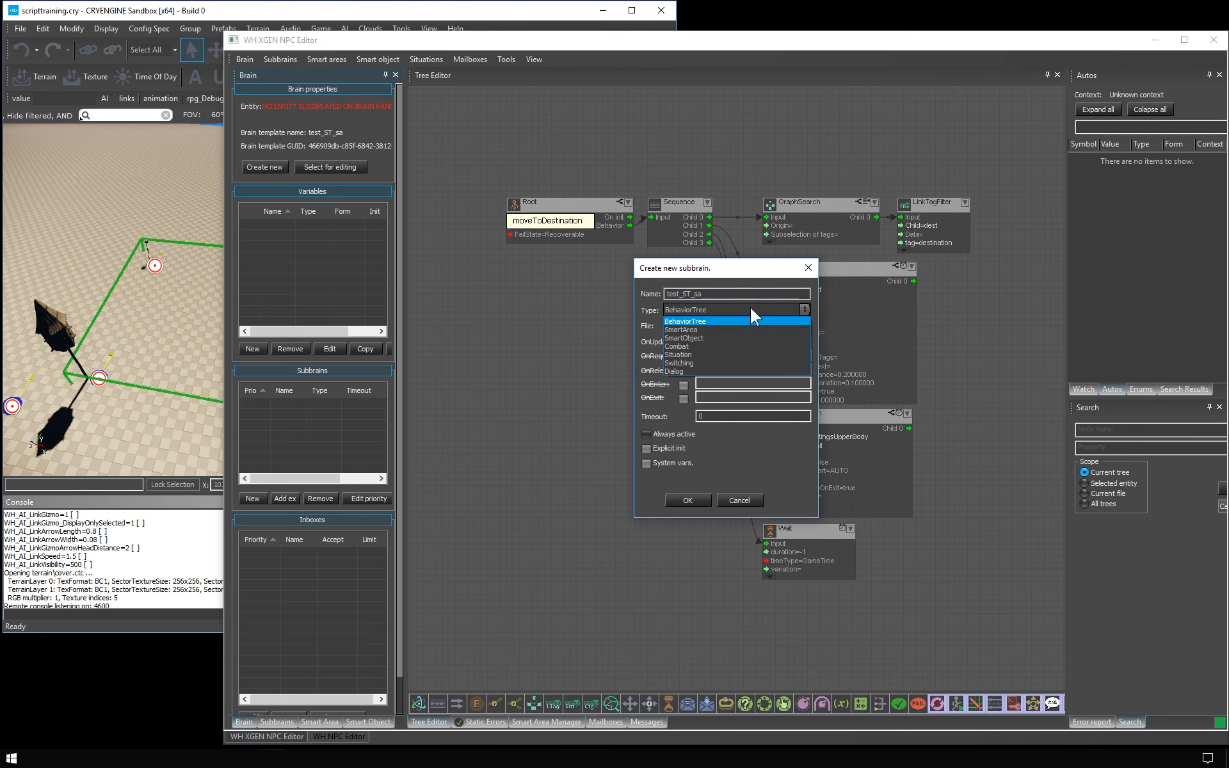
click(710, 328)
click(668, 327)
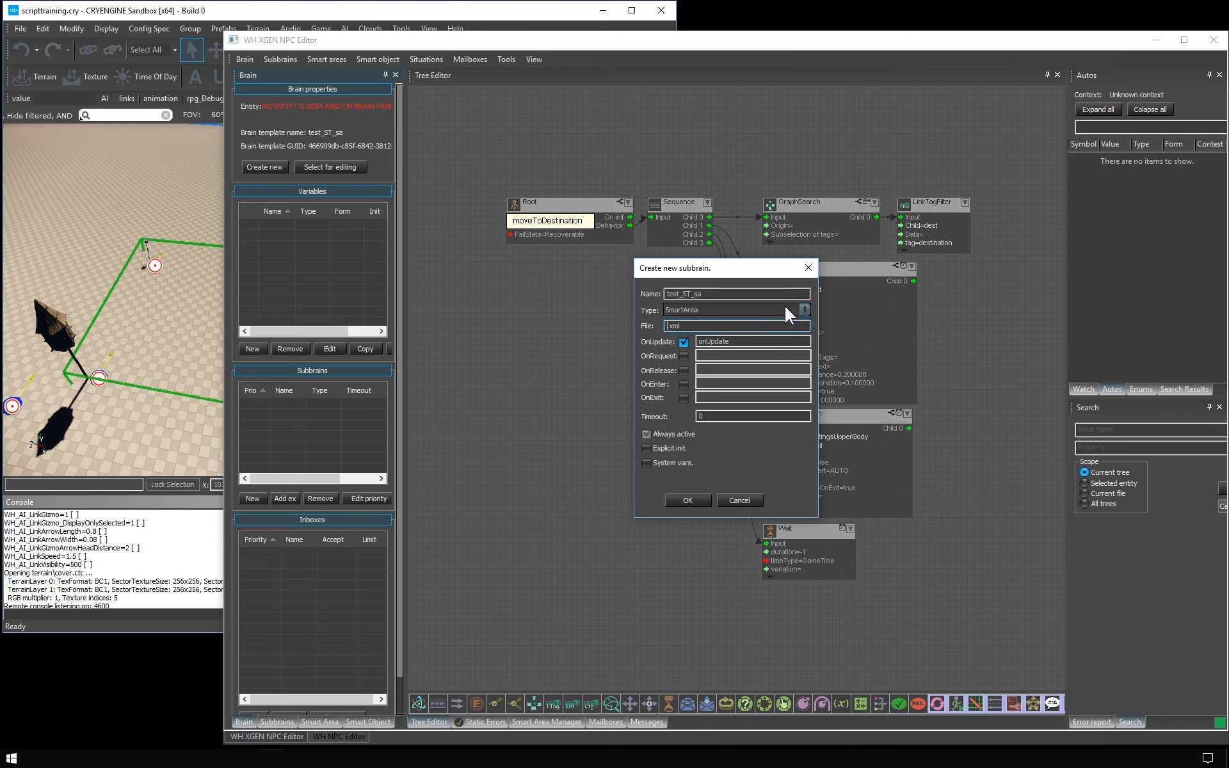
text(_test/)
text(test_ST_sa)
click(759, 309)
click(715, 320)
click(736, 309)
click(717, 321)
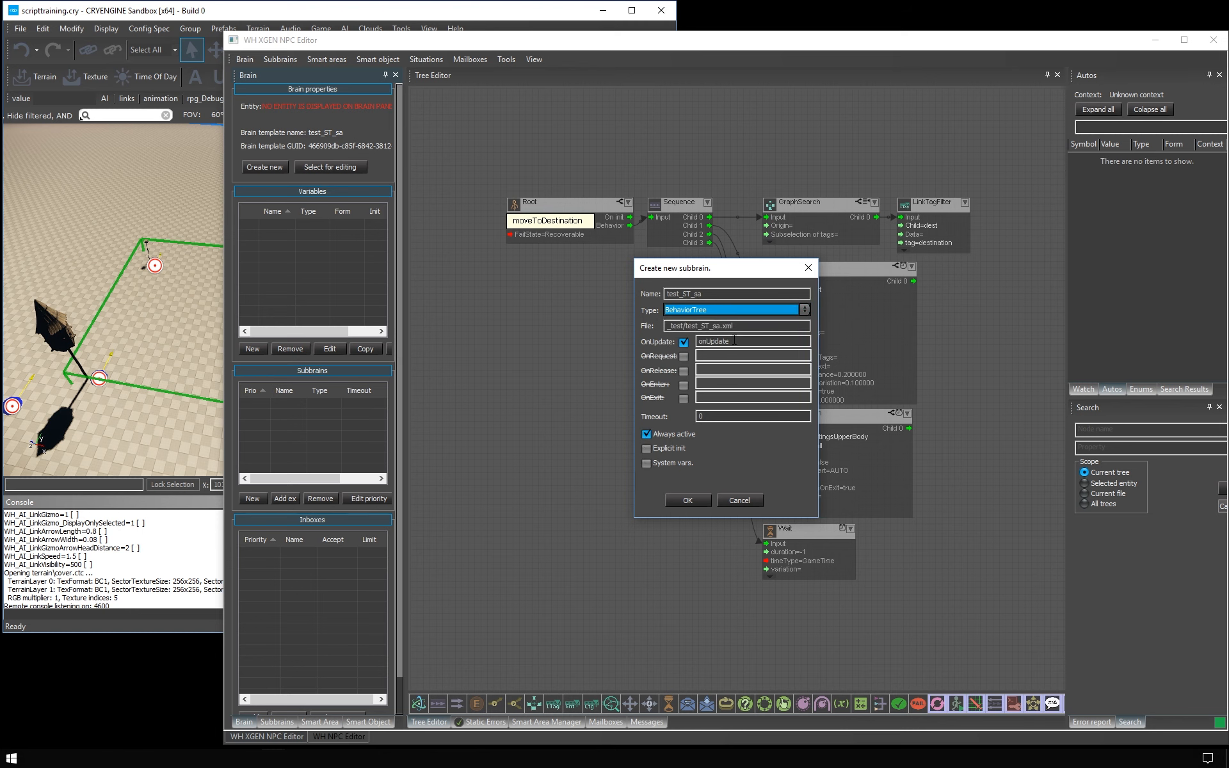
scroll(780, 324, down, 1)
- Enable the OnRequest, OnRelease, OnEnter and OnExit trees under their default names and create the subbrain
click(684, 356)
click(684, 371)
click(684, 384)
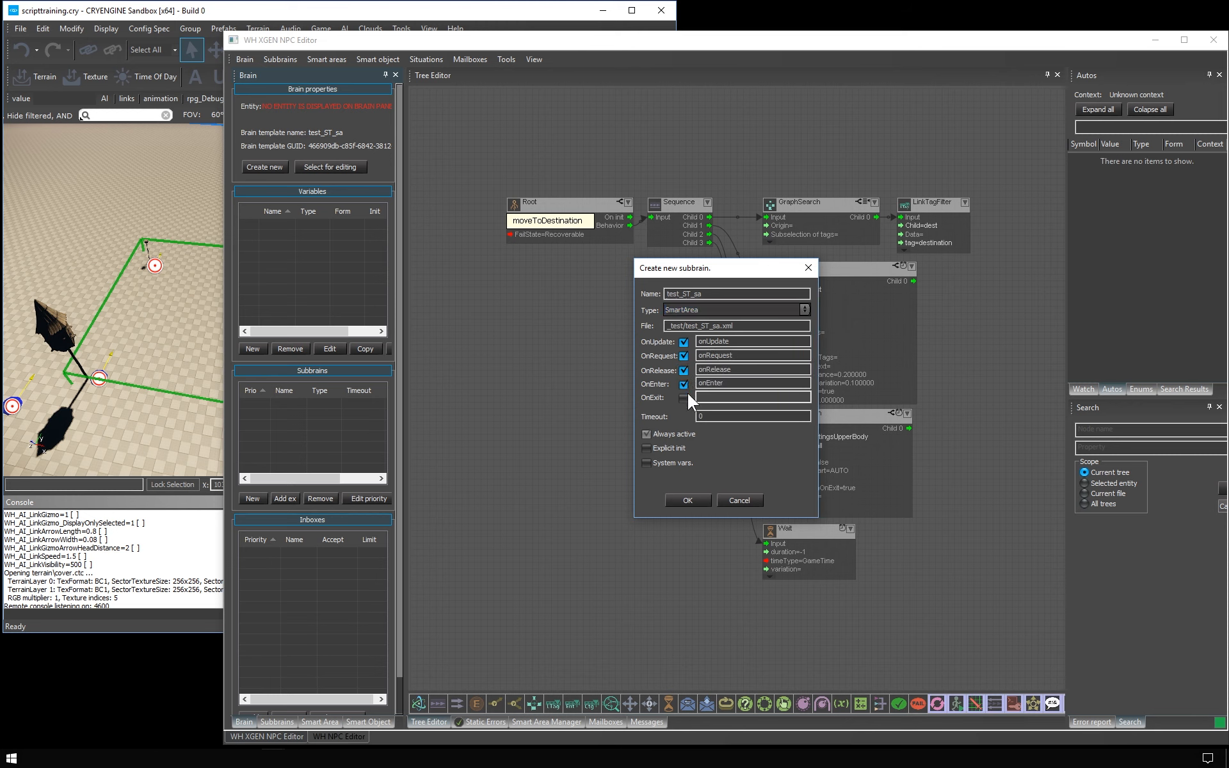
click(684, 397)
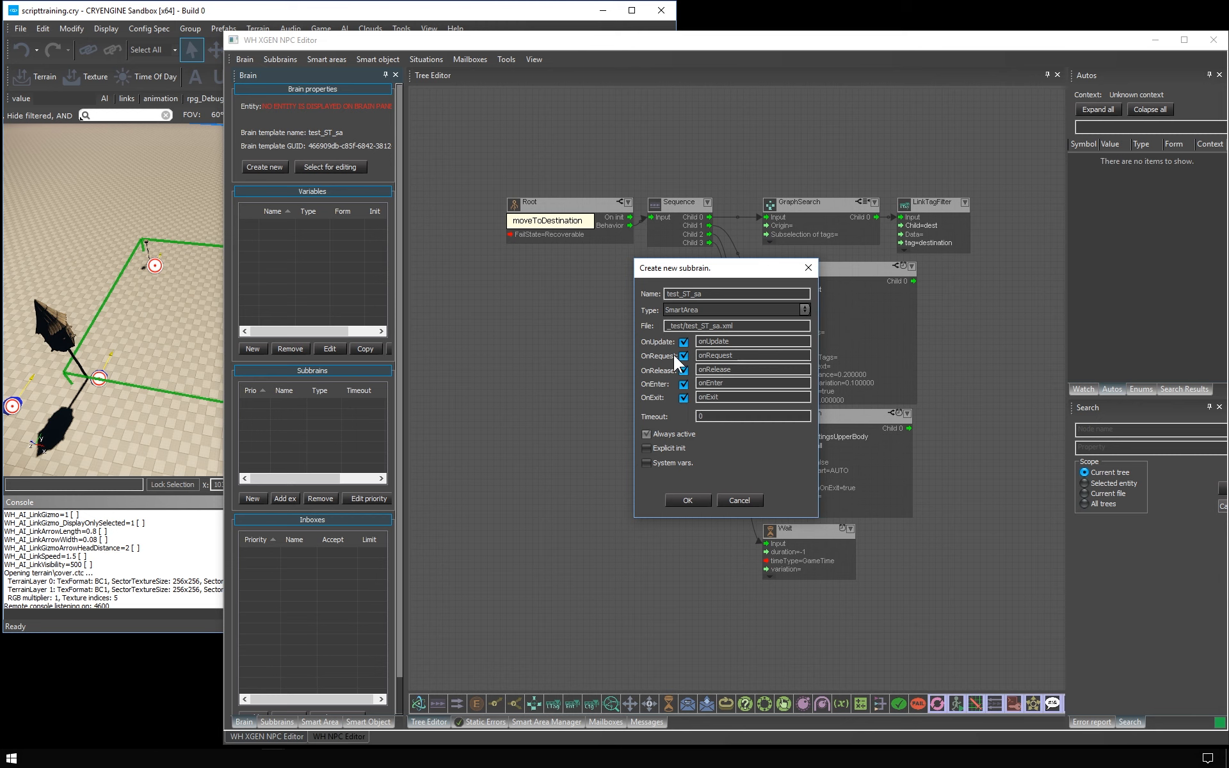
double_click(723, 355)
double_click(736, 364)
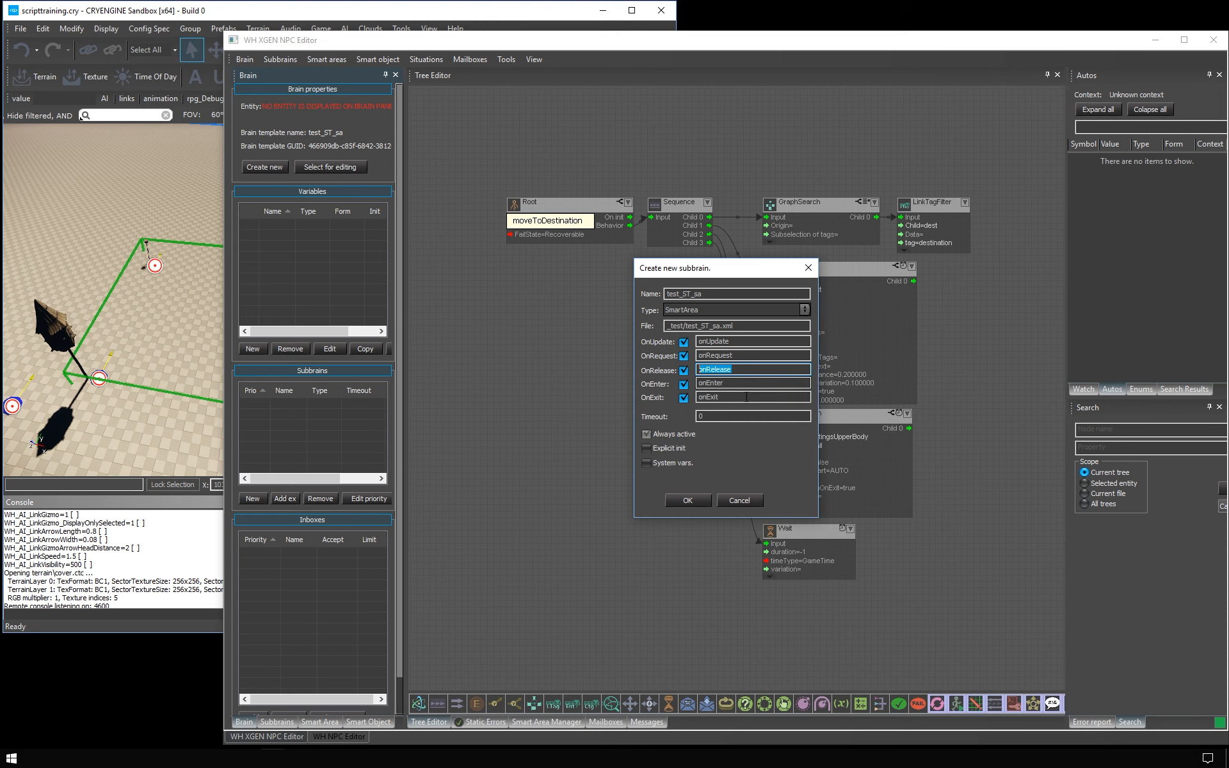
drag(744, 384, 624, 366)
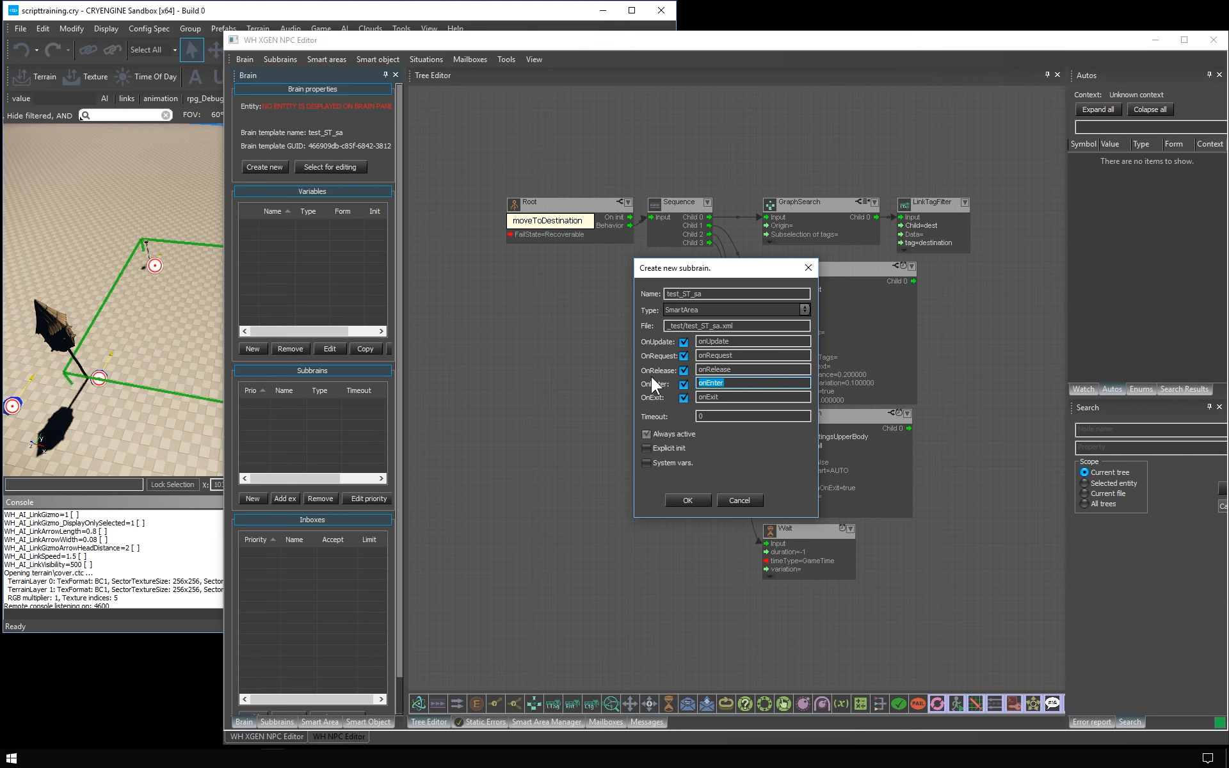
click(738, 394)
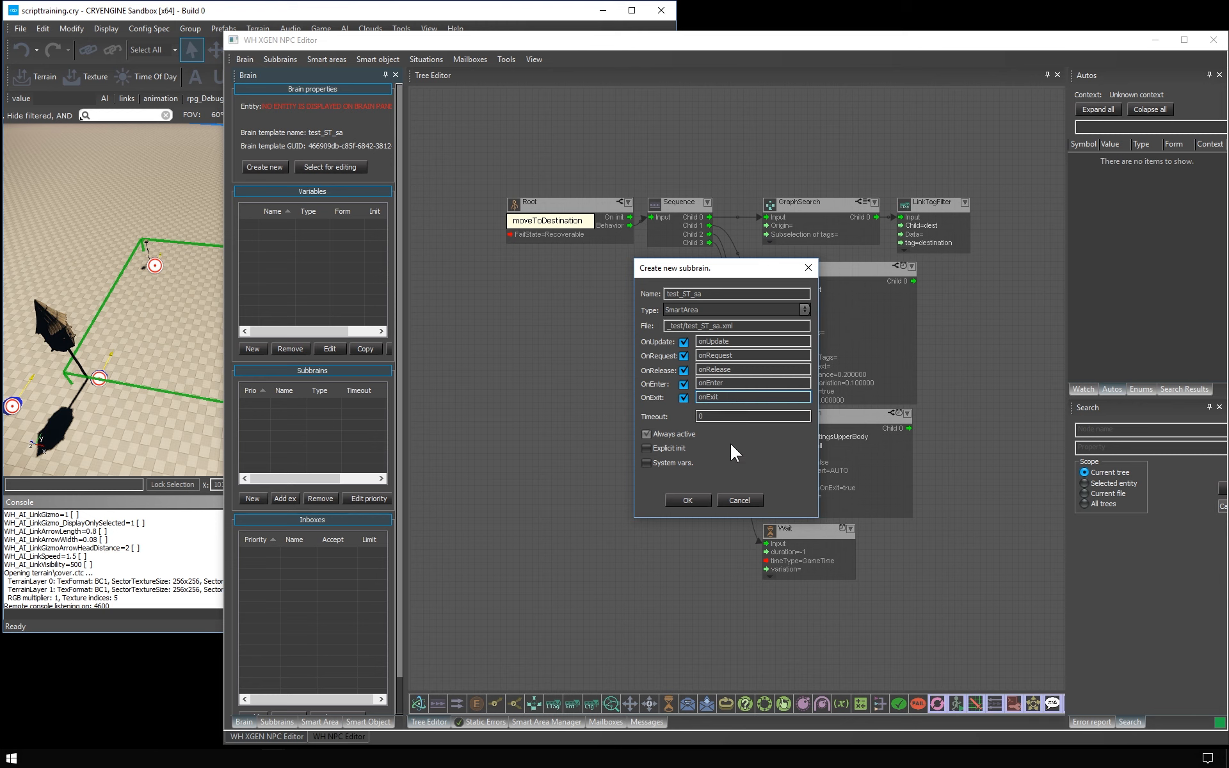
click(686, 499)
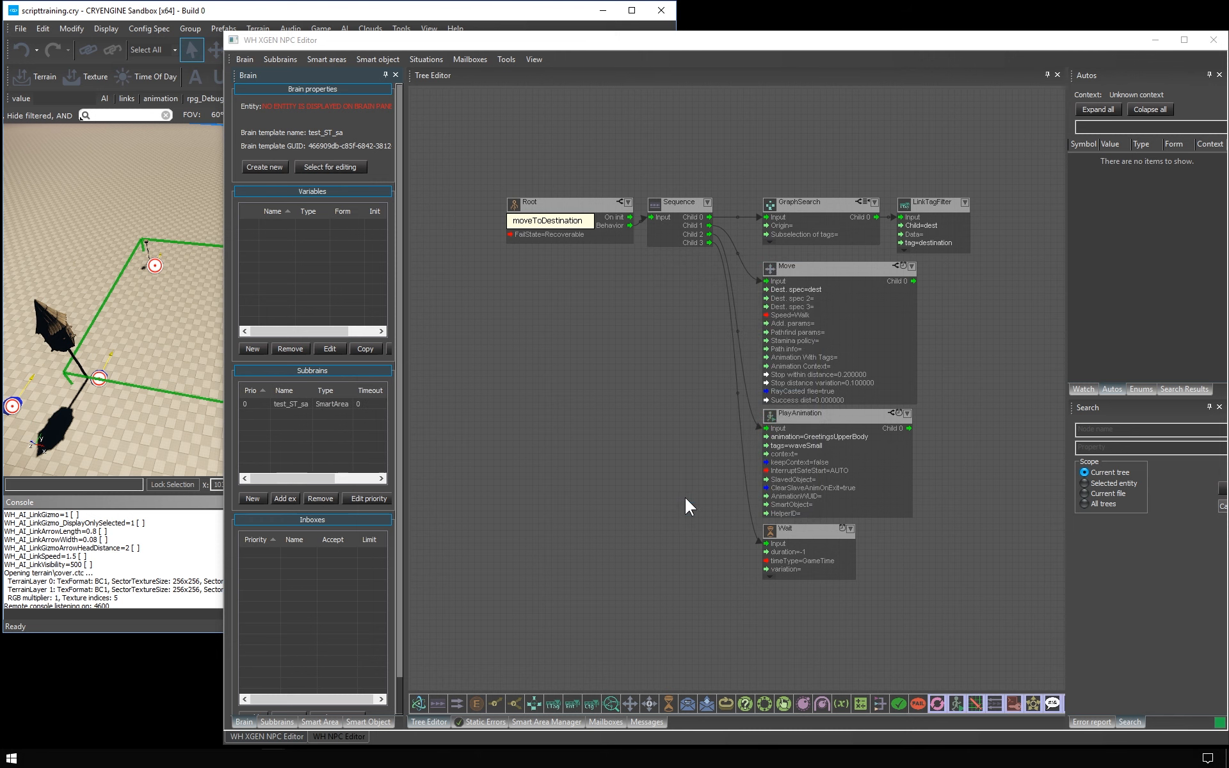
- Assign the test_ST_sa brain to the test_ST_sa smart area
click(320, 721)
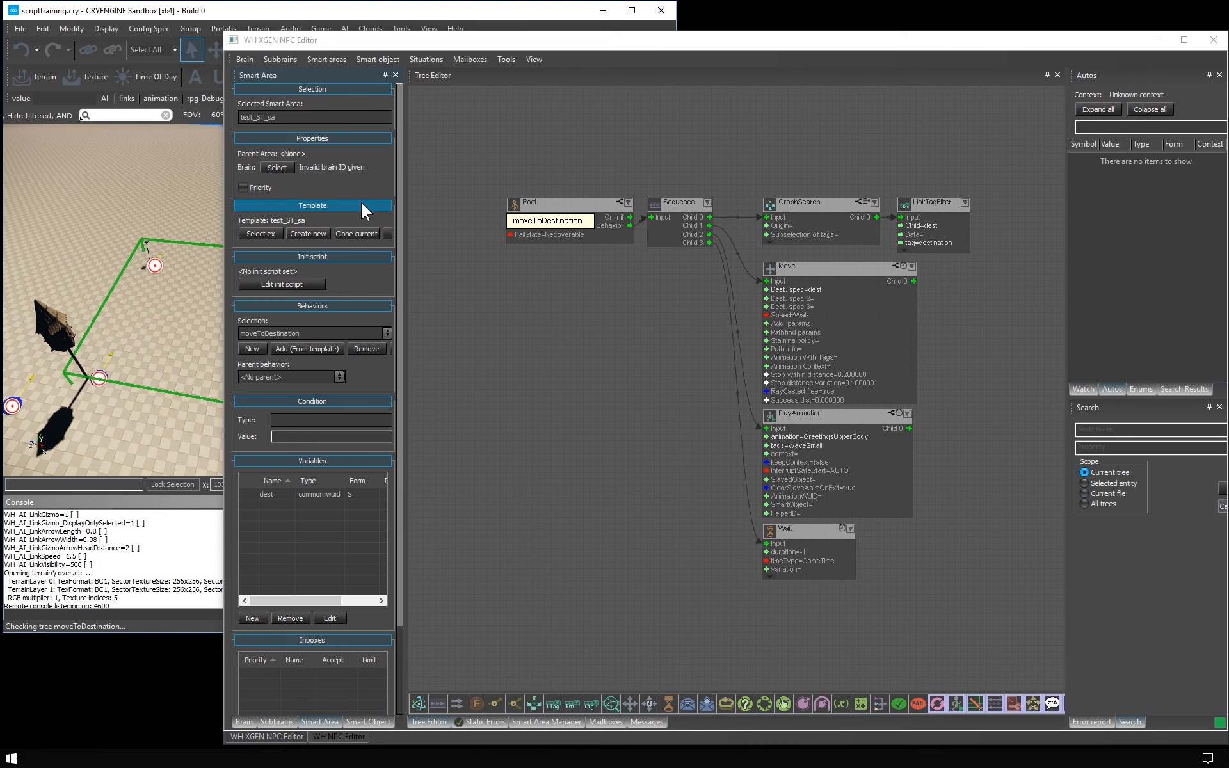
click(283, 166)
click(608, 441)
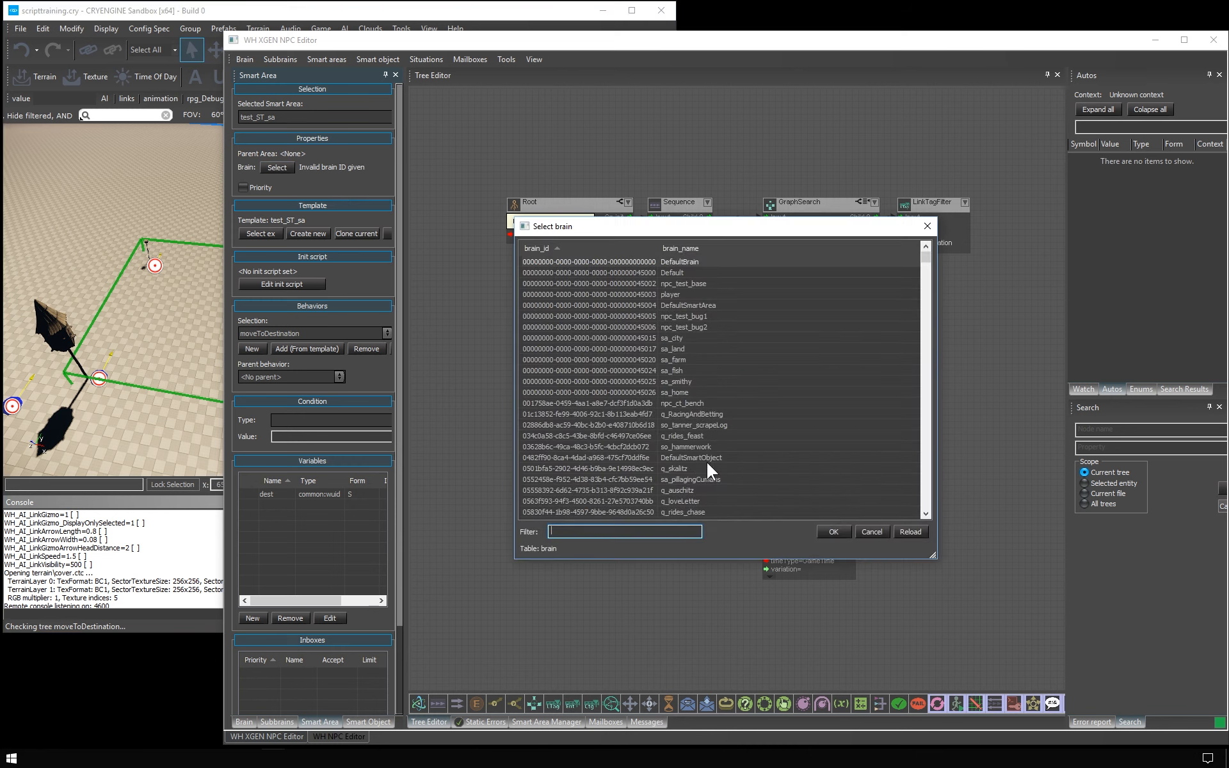
click(597, 532)
text(test_ST_sa)
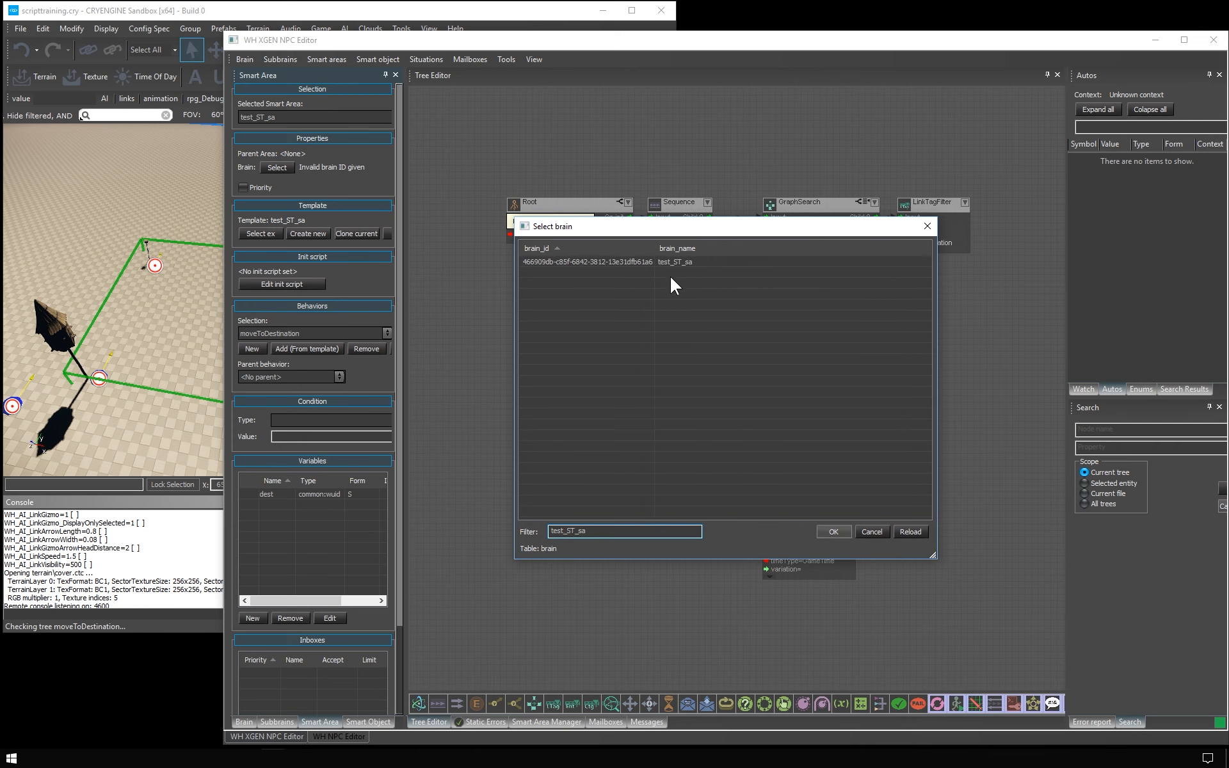
click(698, 262)
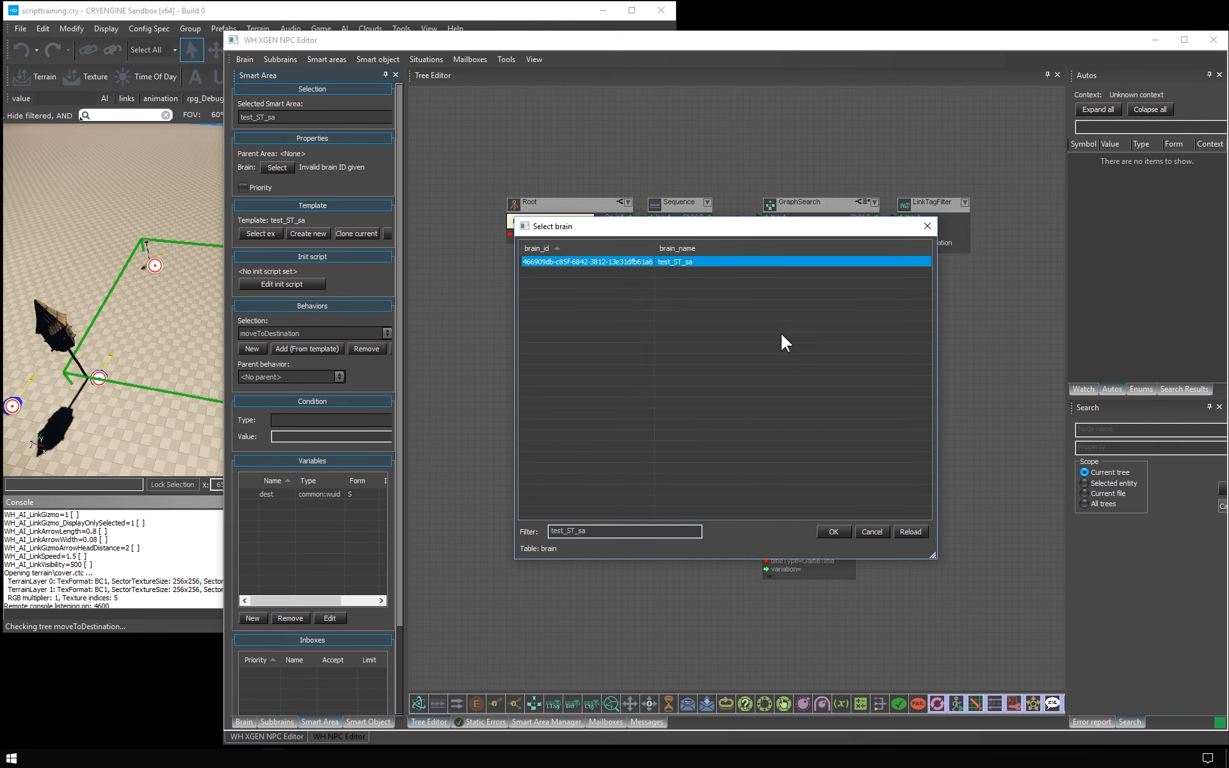
click(834, 532)
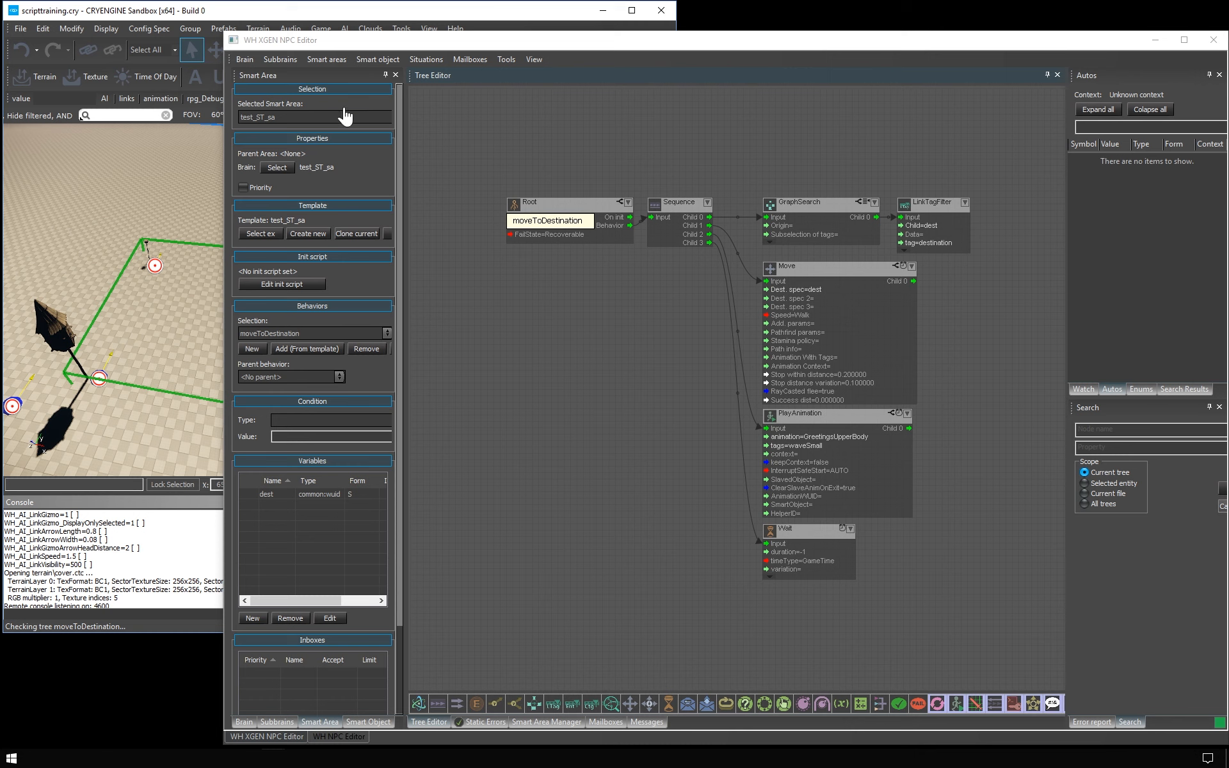
- Save the brain and the test_ST_sa smart area
click(244, 58)
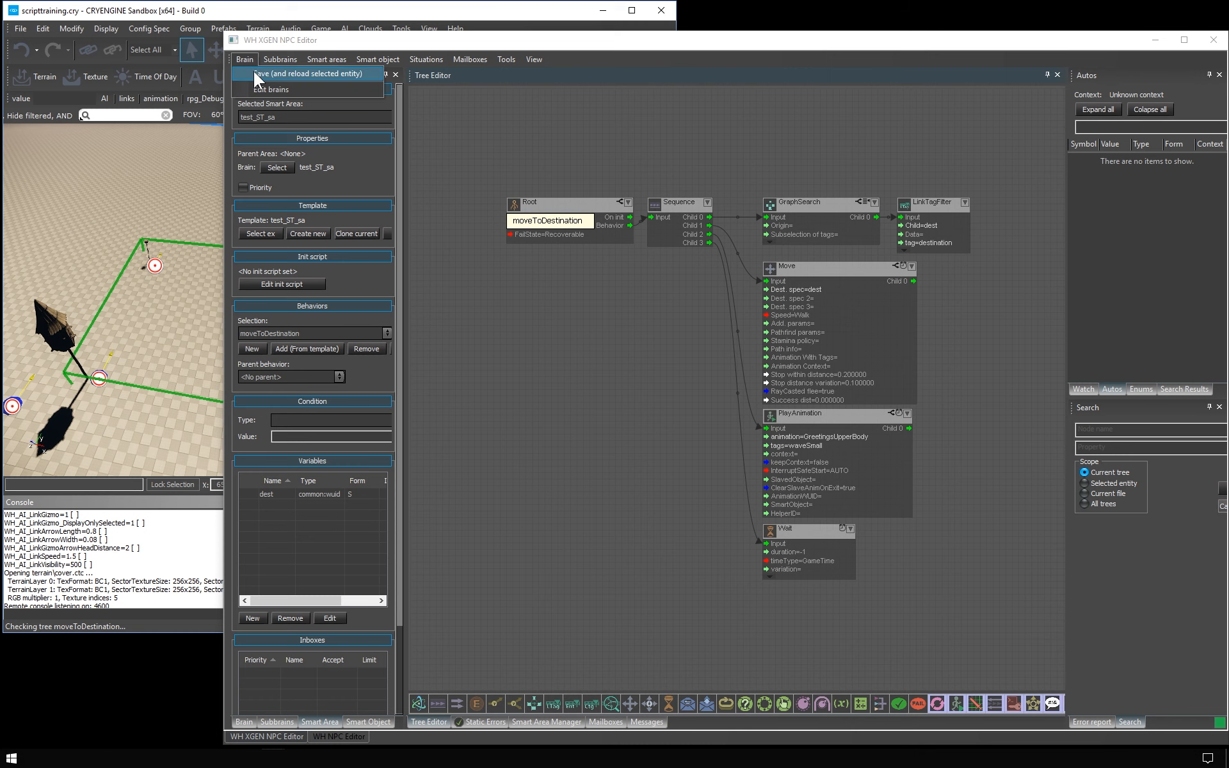
click(253, 73)
click(329, 59)
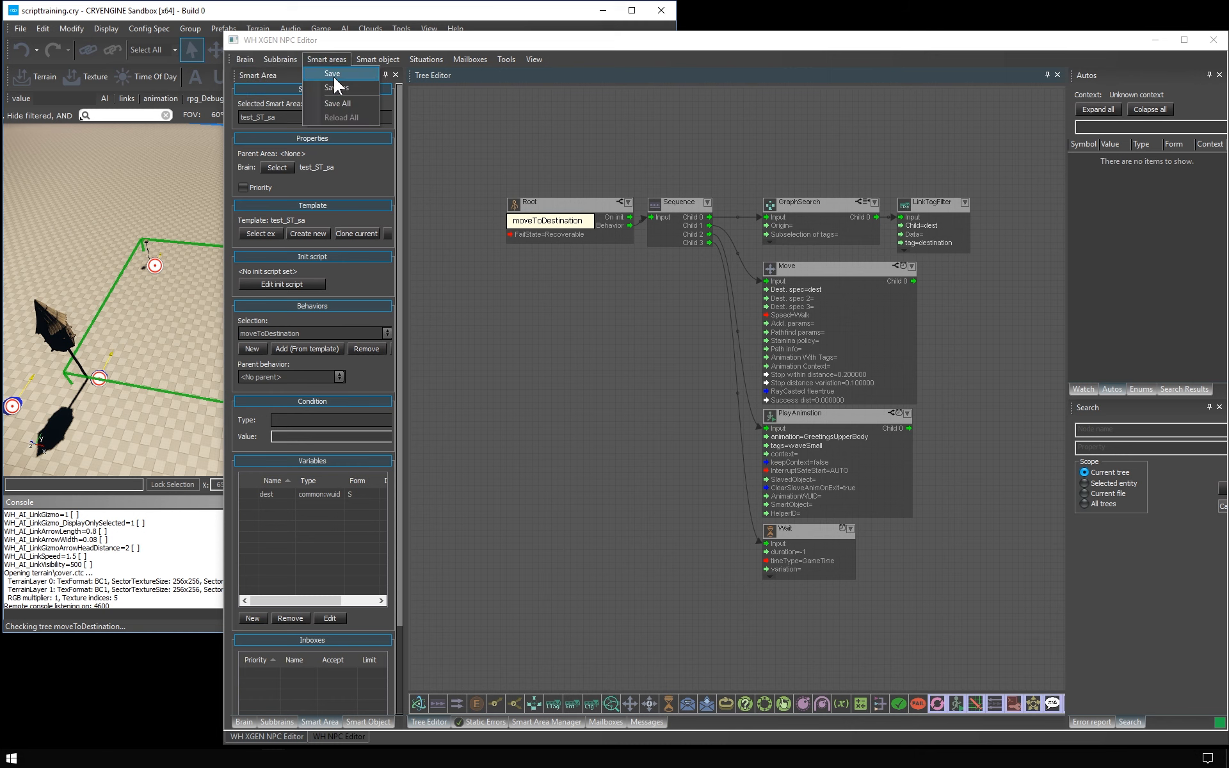
click(333, 73)
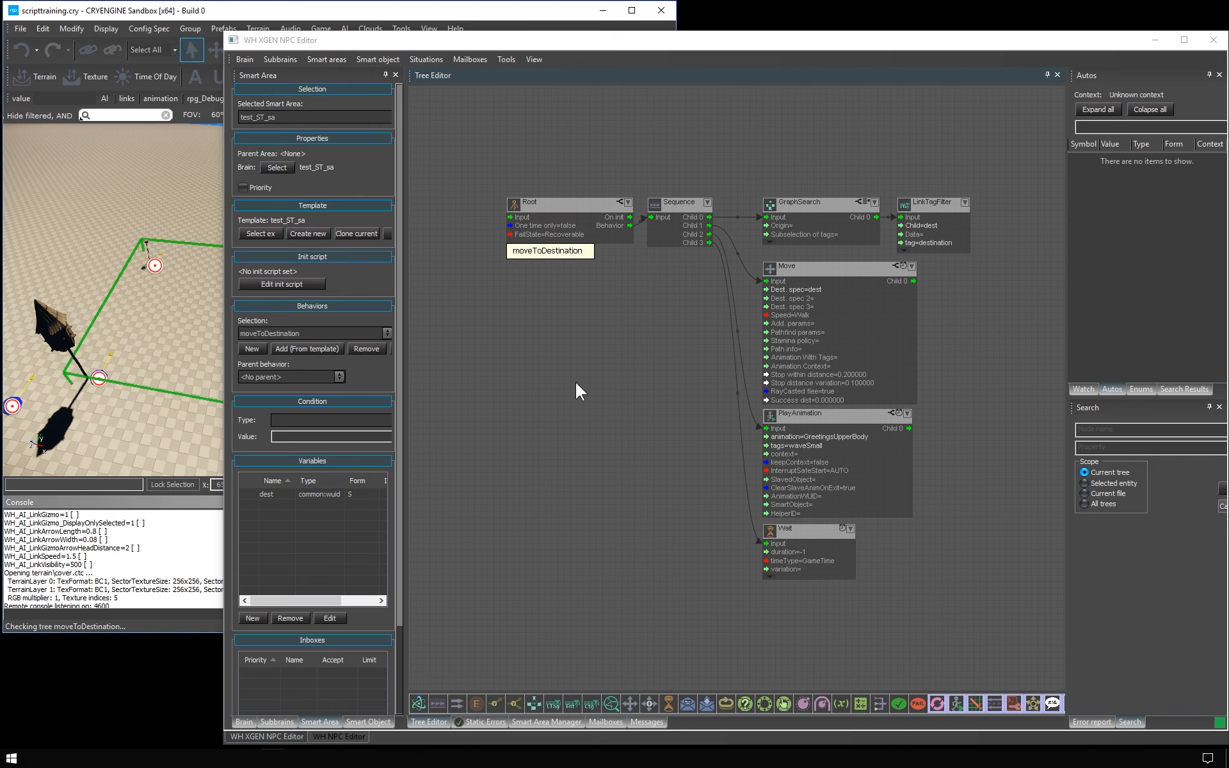
- Reload the AI data and reselect the test_ST_sa smart area in the viewport
click(510, 59)
click(540, 89)
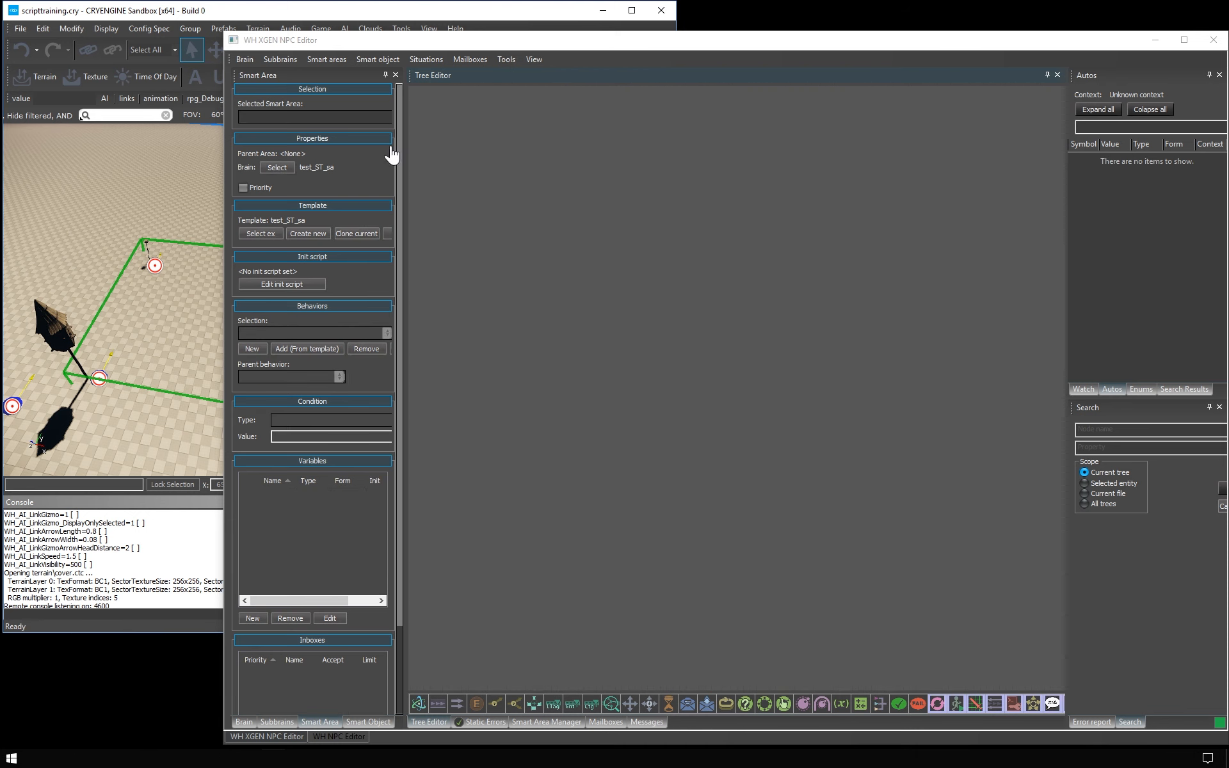
click(110, 226)
click(129, 264)
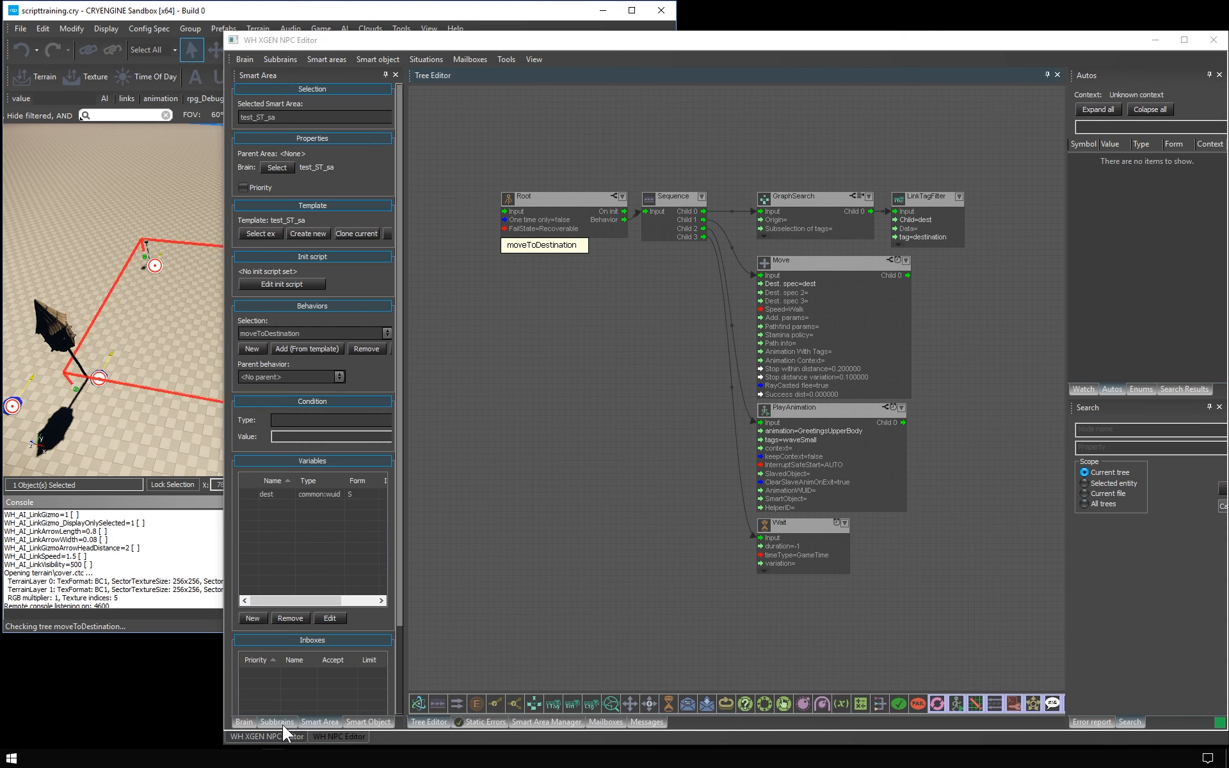
- Open the smart area's test_ST_sa subbrain and view its onRequest and onEnter trees
click(277, 722)
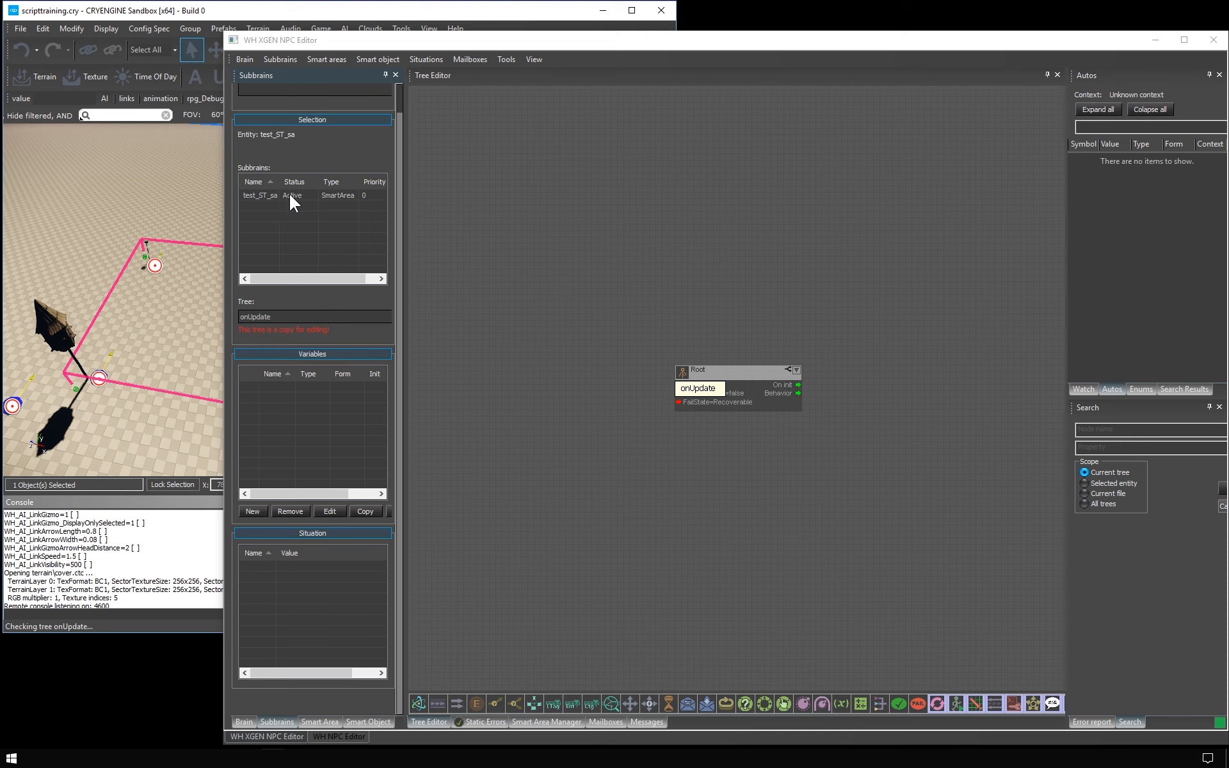
click(262, 194)
click(337, 316)
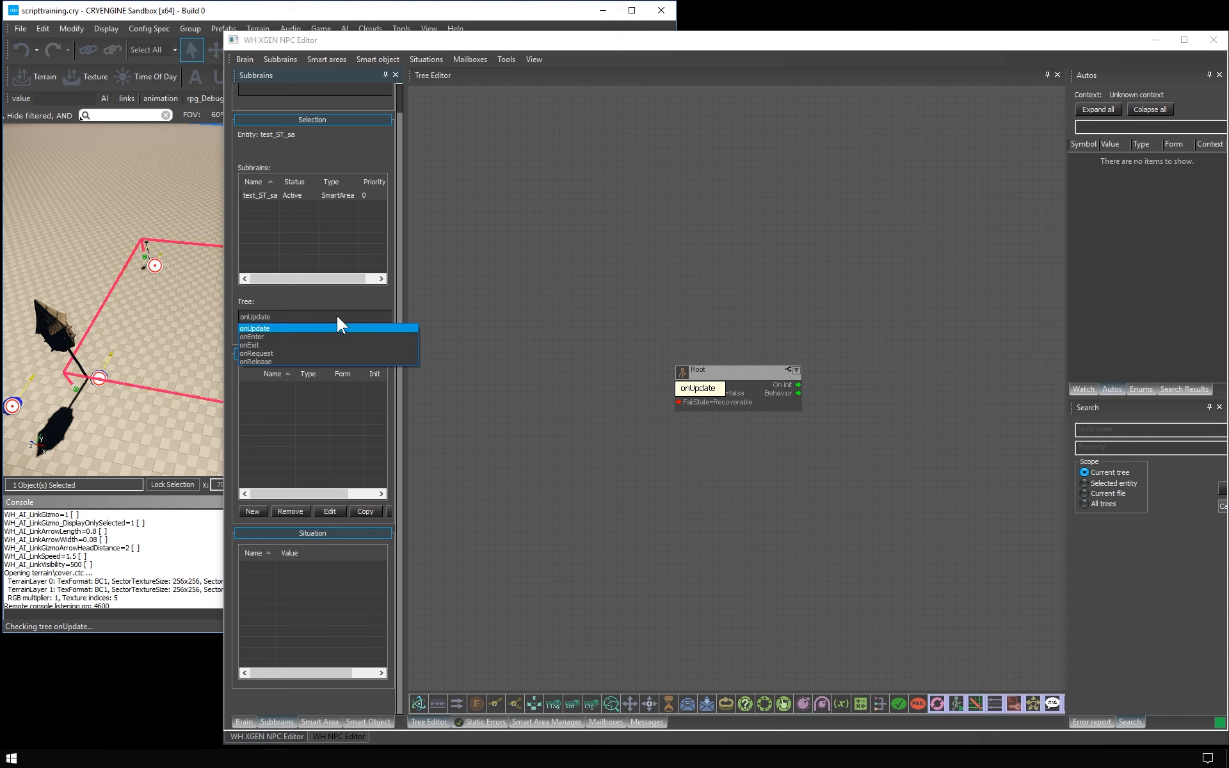
click(288, 353)
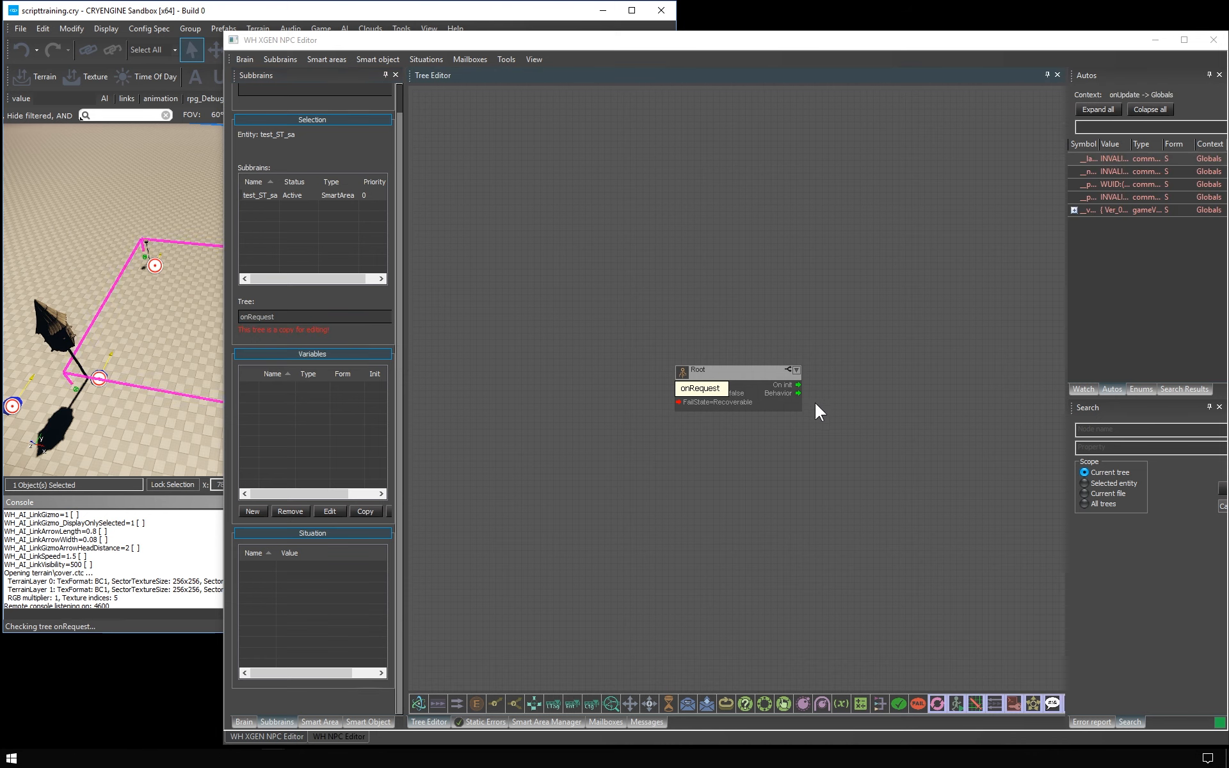
middle_drag(766, 443, 725, 434)
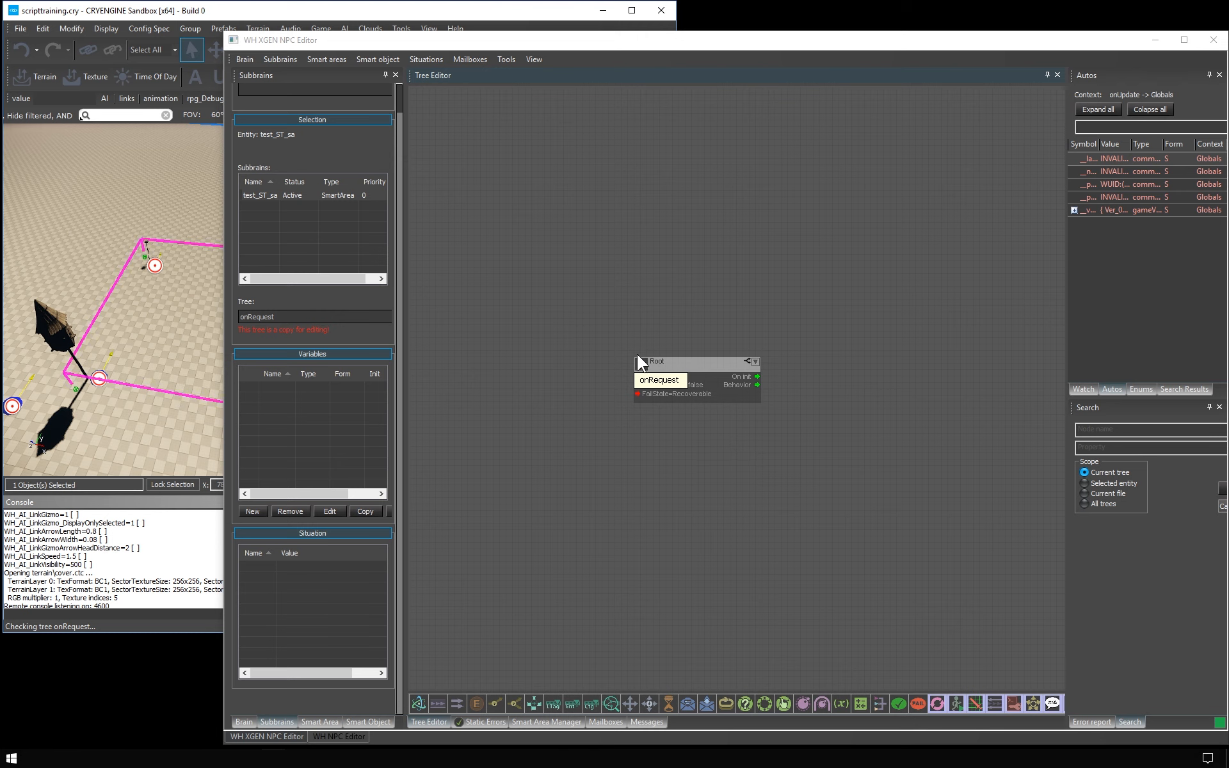
click(291, 317)
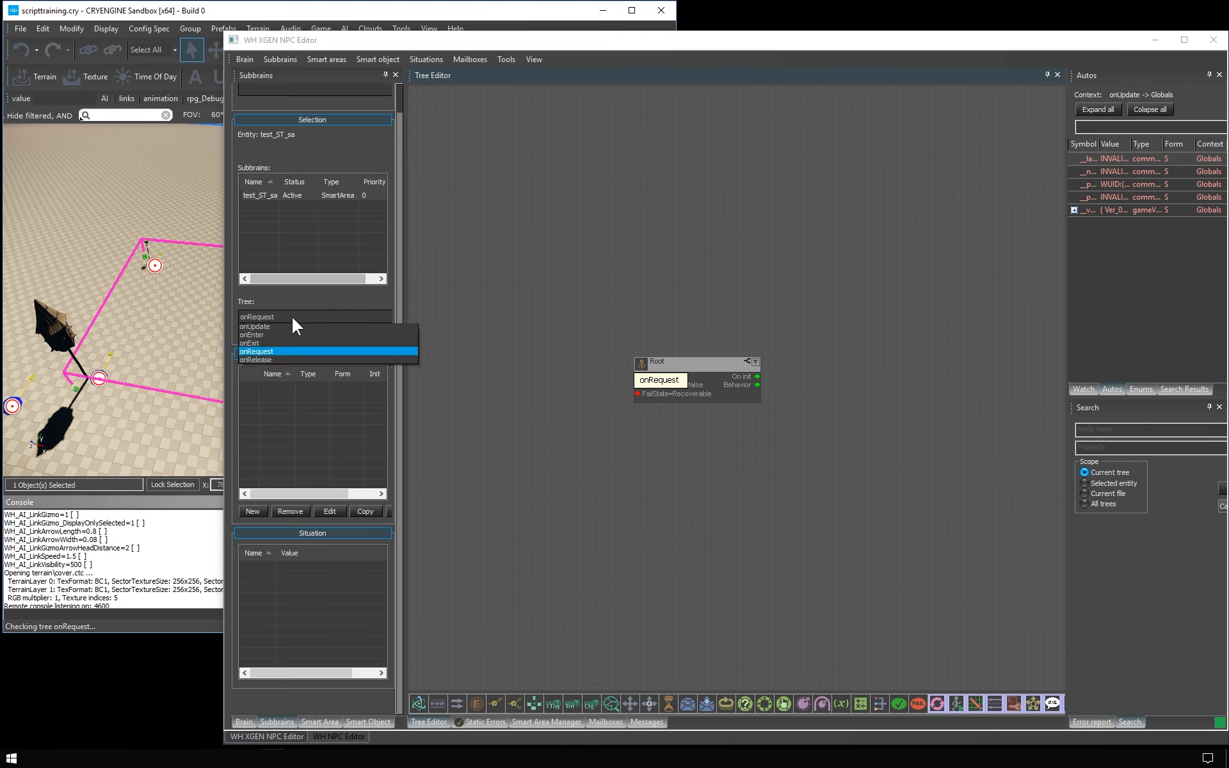
click(278, 336)
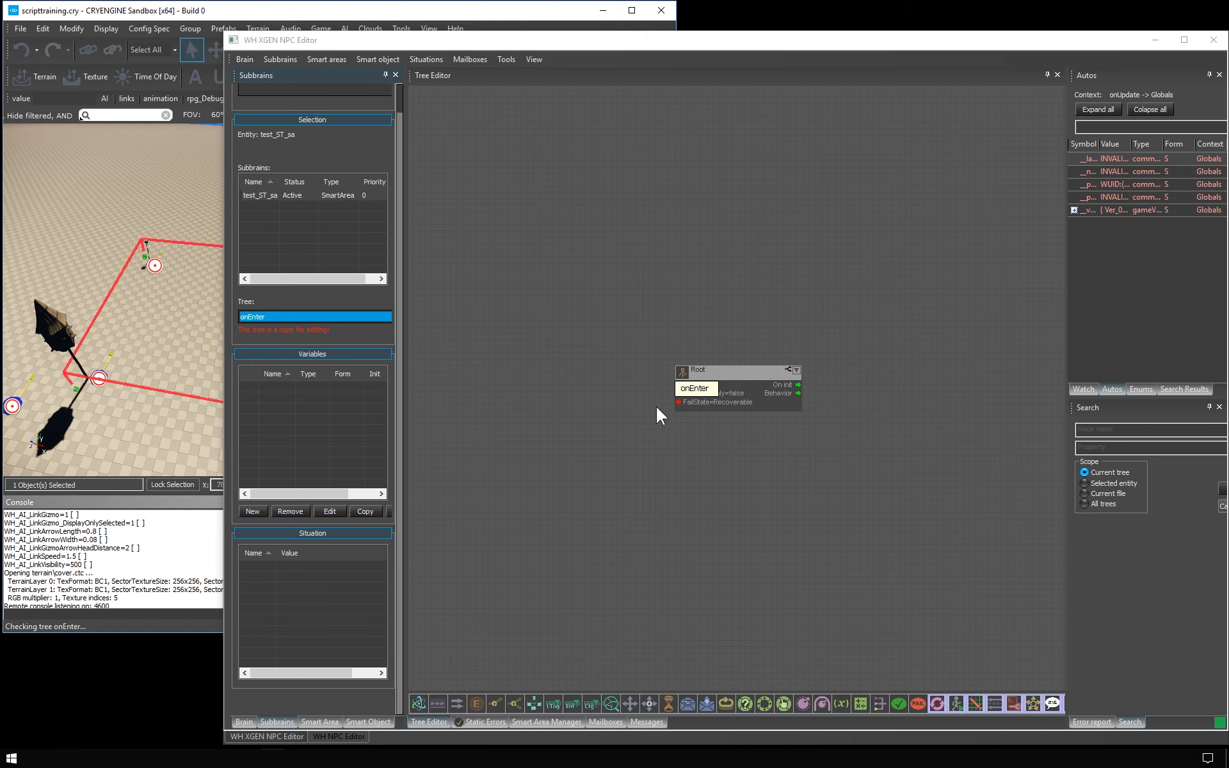
- In the onUpdate tree, add a Wait node and connect it to the Root node's Behavior output
click(279, 316)
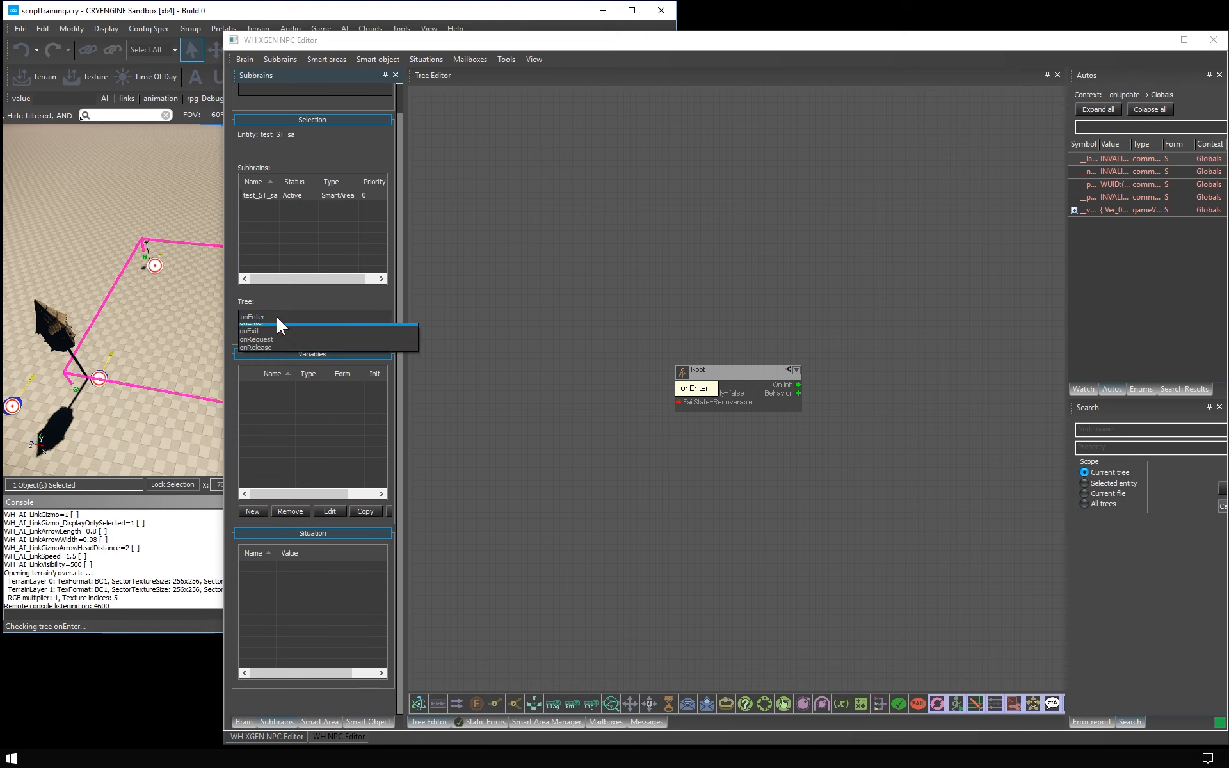
click(266, 328)
click(791, 370)
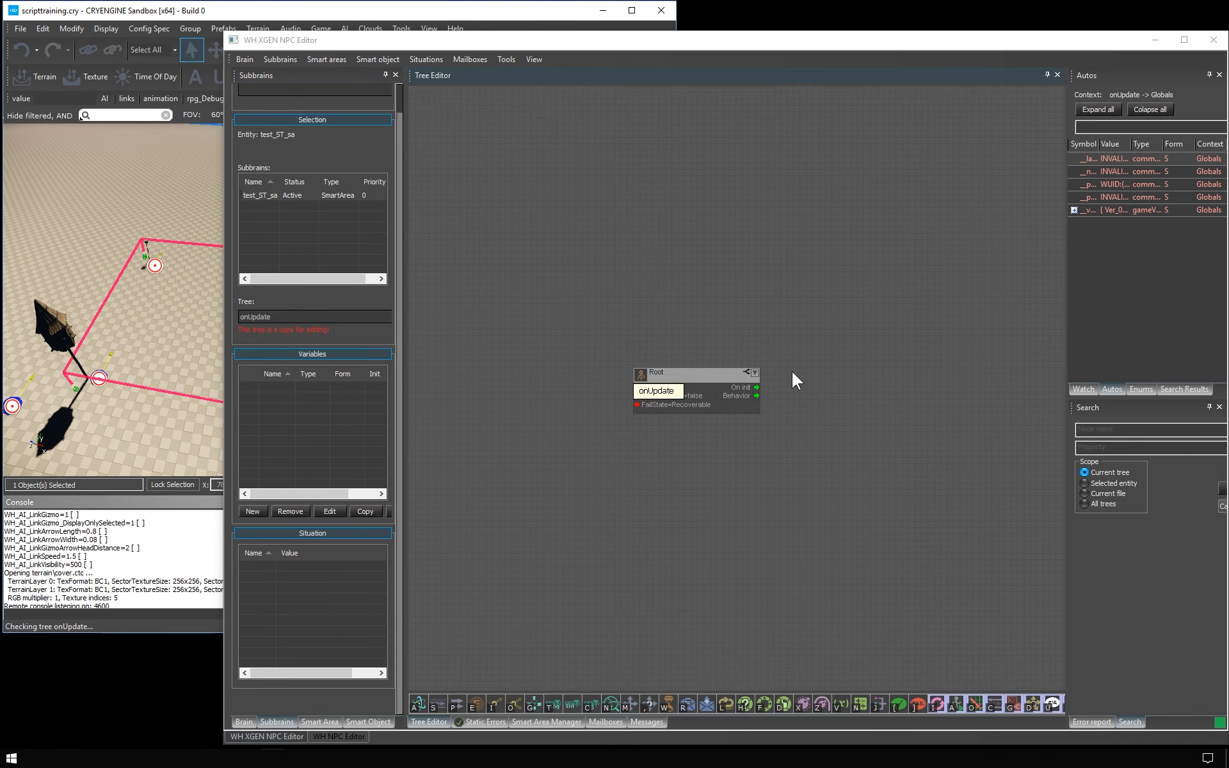
key(w)
scroll(779, 386, up, 4)
drag(744, 399, 829, 363)
click(825, 299)
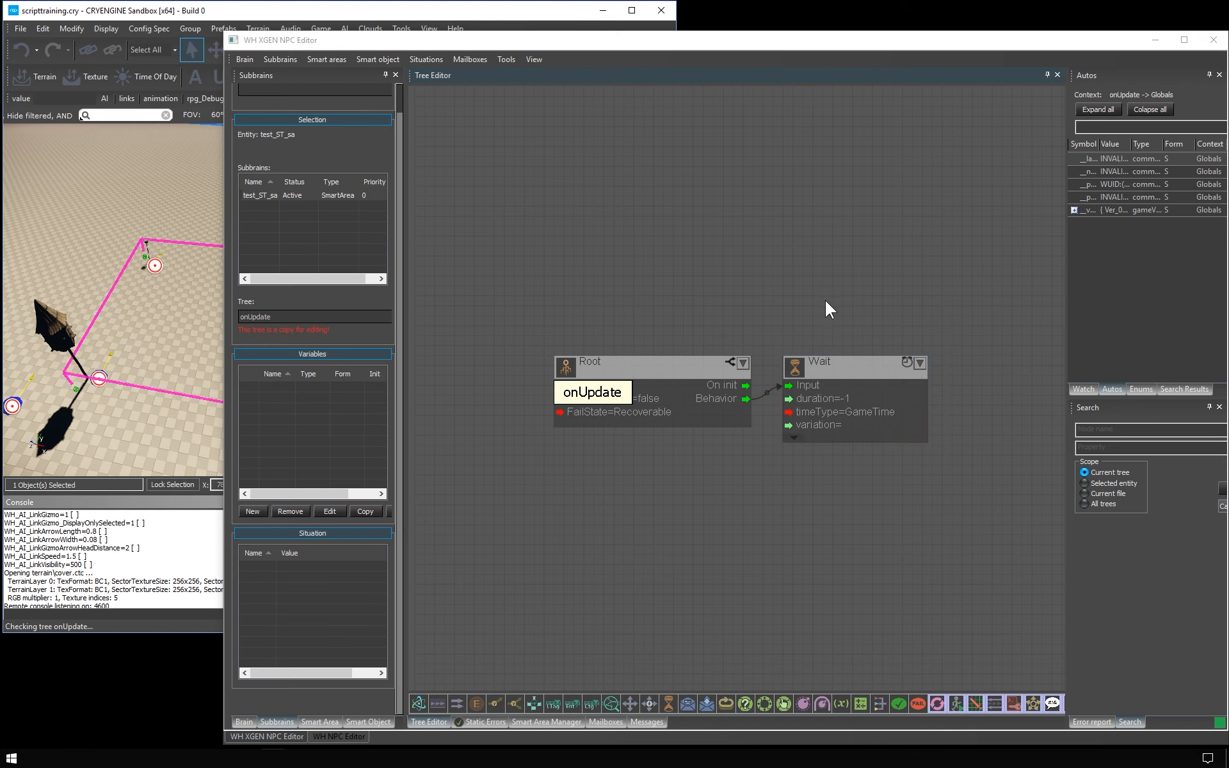
- In the onExit tree, add a Success node and connect it to the Root node's Behavior output
click(329, 317)
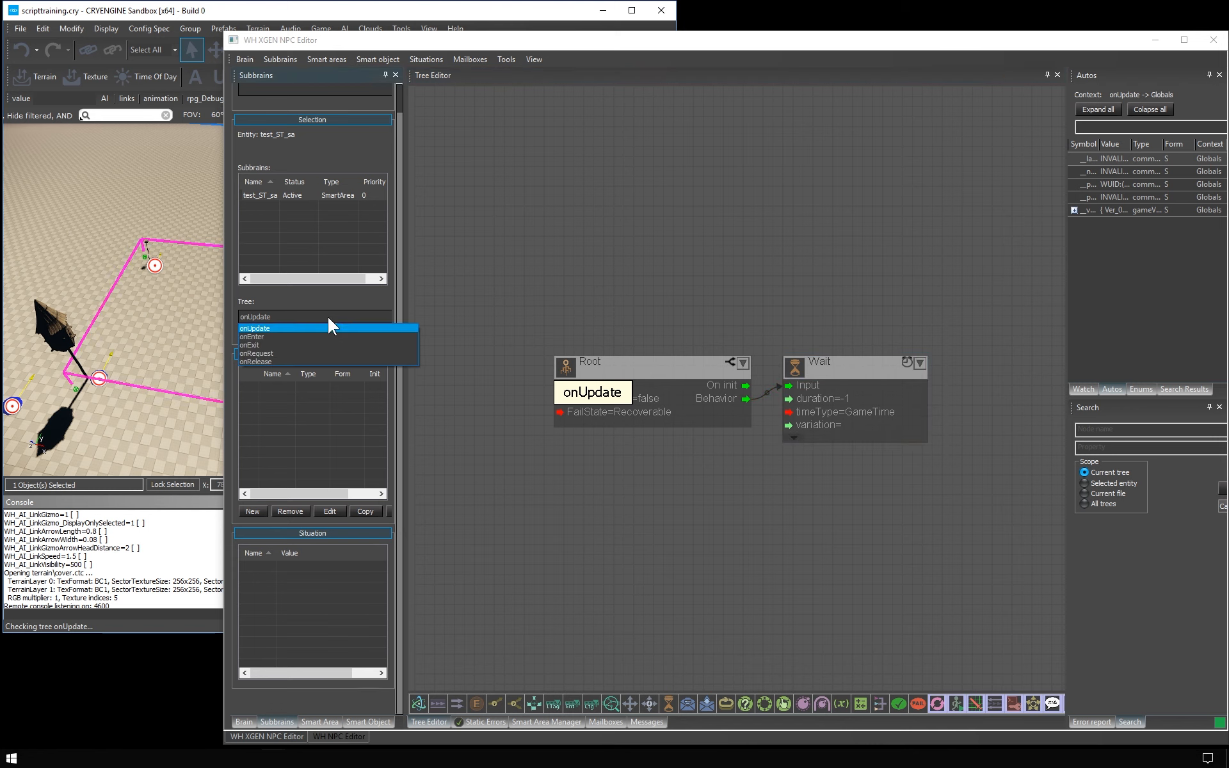
click(289, 340)
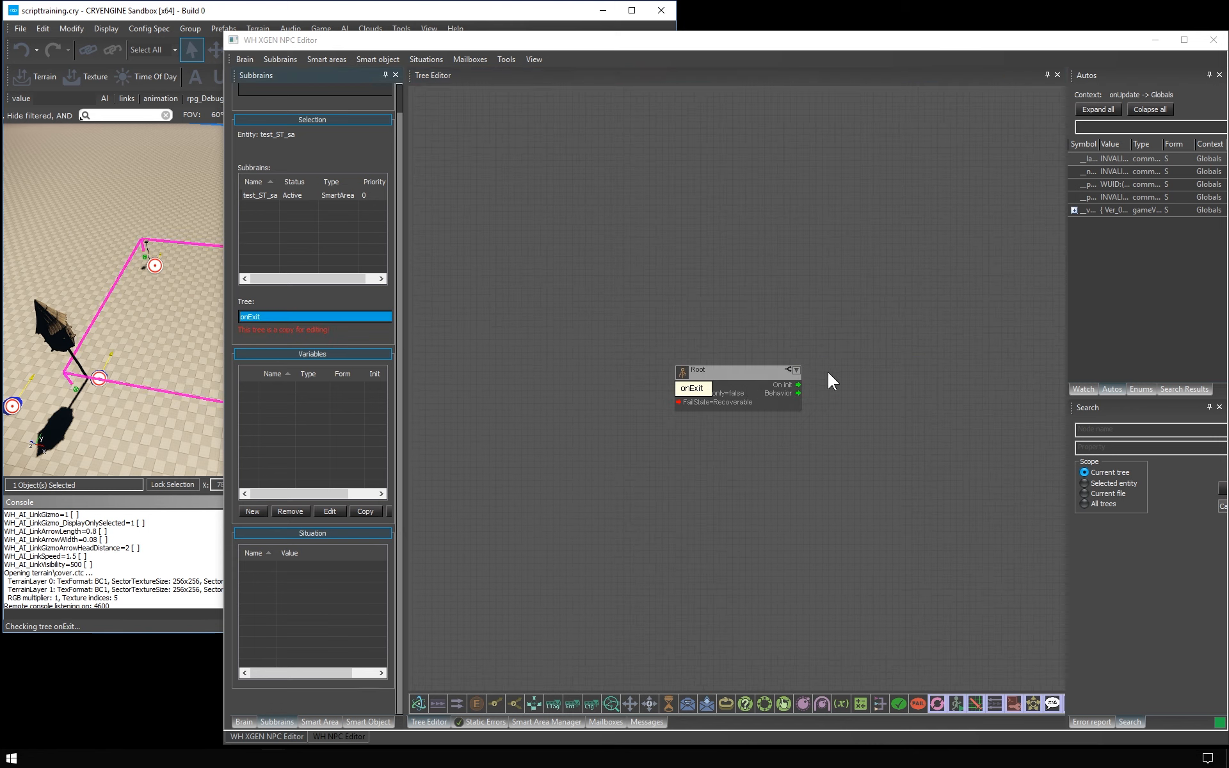
click(832, 369)
key(s)
mouse_move(797, 393)
mouse_down()
mouse_move(836, 390)
mouse_move(844, 373)
mouse_move(822, 390)
mouse_up()
- Add a Success node on the Root node's Behavior output in both the onRequest and onRelease trees
click(317, 317)
click(304, 352)
click(817, 376)
key(s)
click(320, 316)
click(288, 359)
click(826, 374)
key(s)
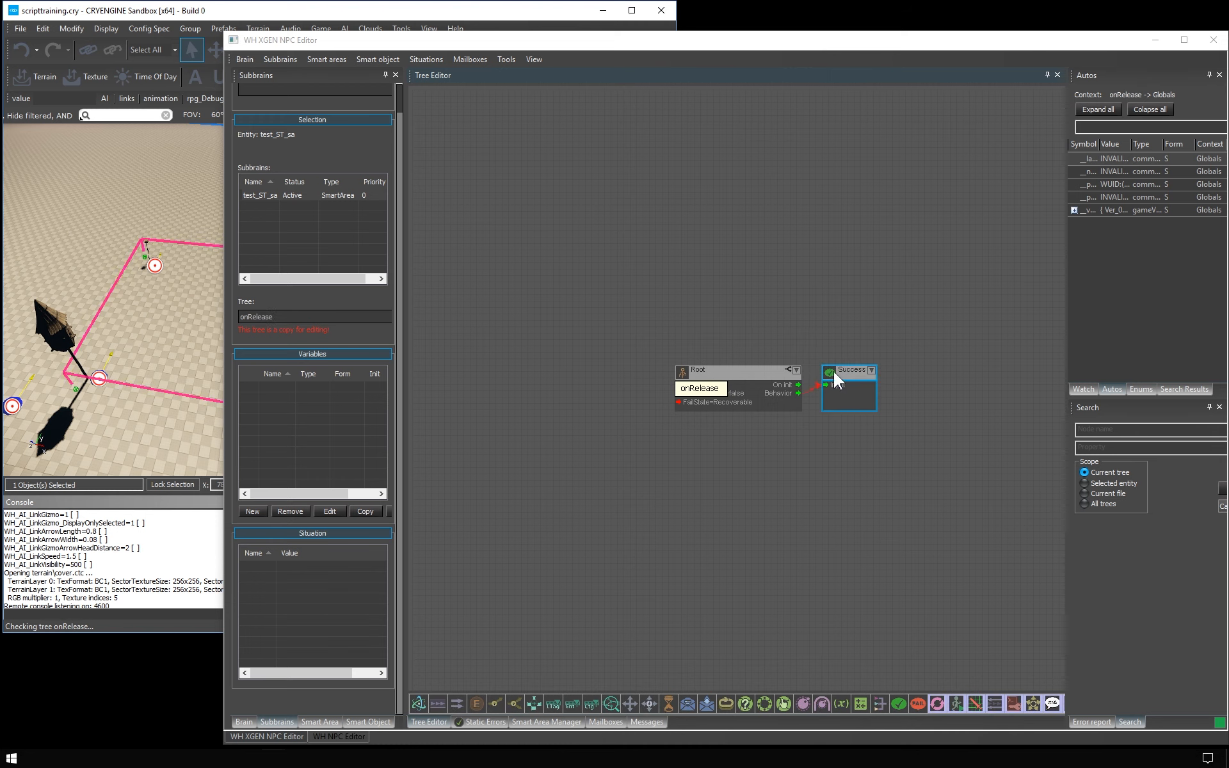
- Open the test_ST_sa subbrain's onEnter tree for editing
click(298, 313)
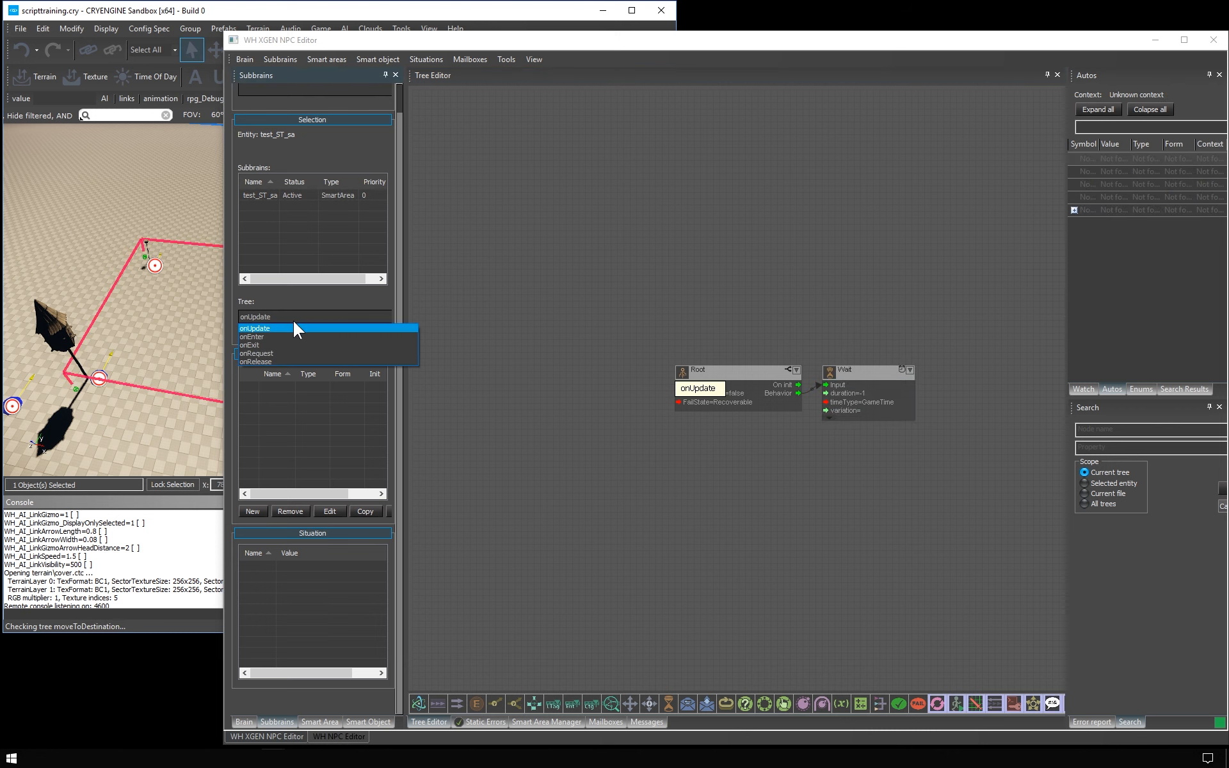
click(292, 336)
middle_drag(839, 392, 658, 351)
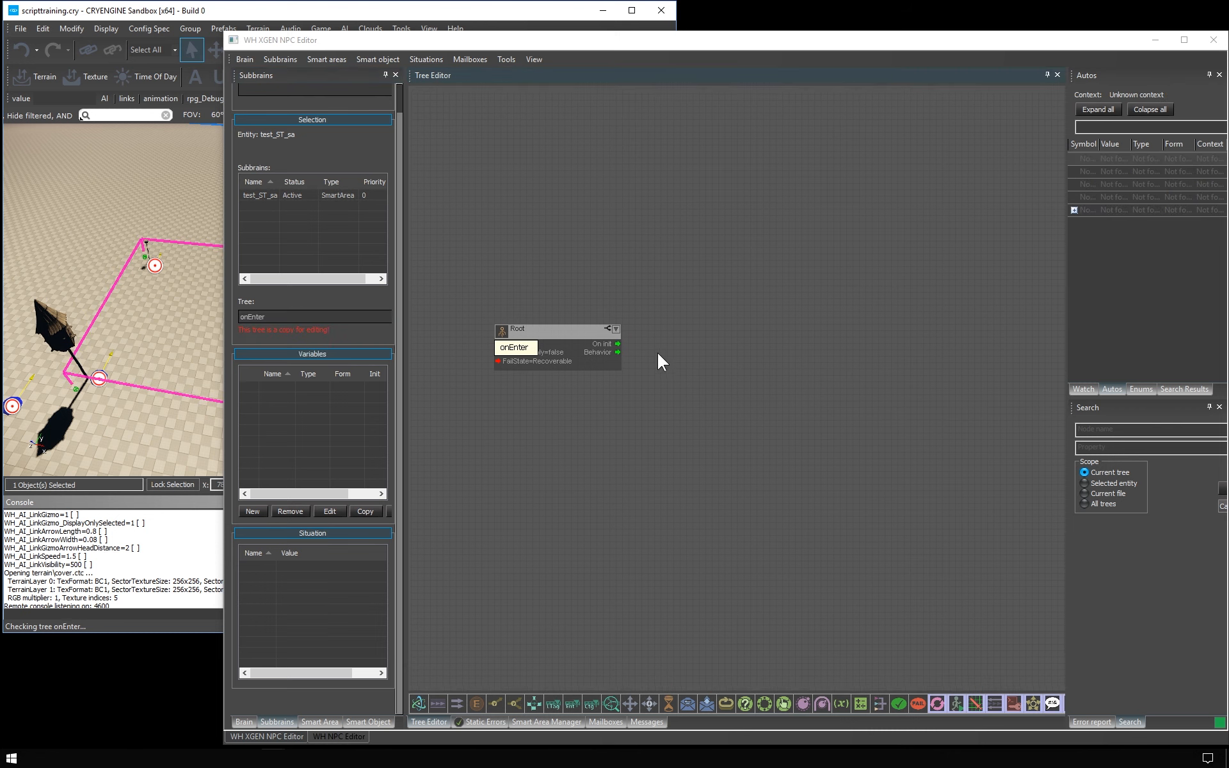
scroll(658, 351, up, 3)
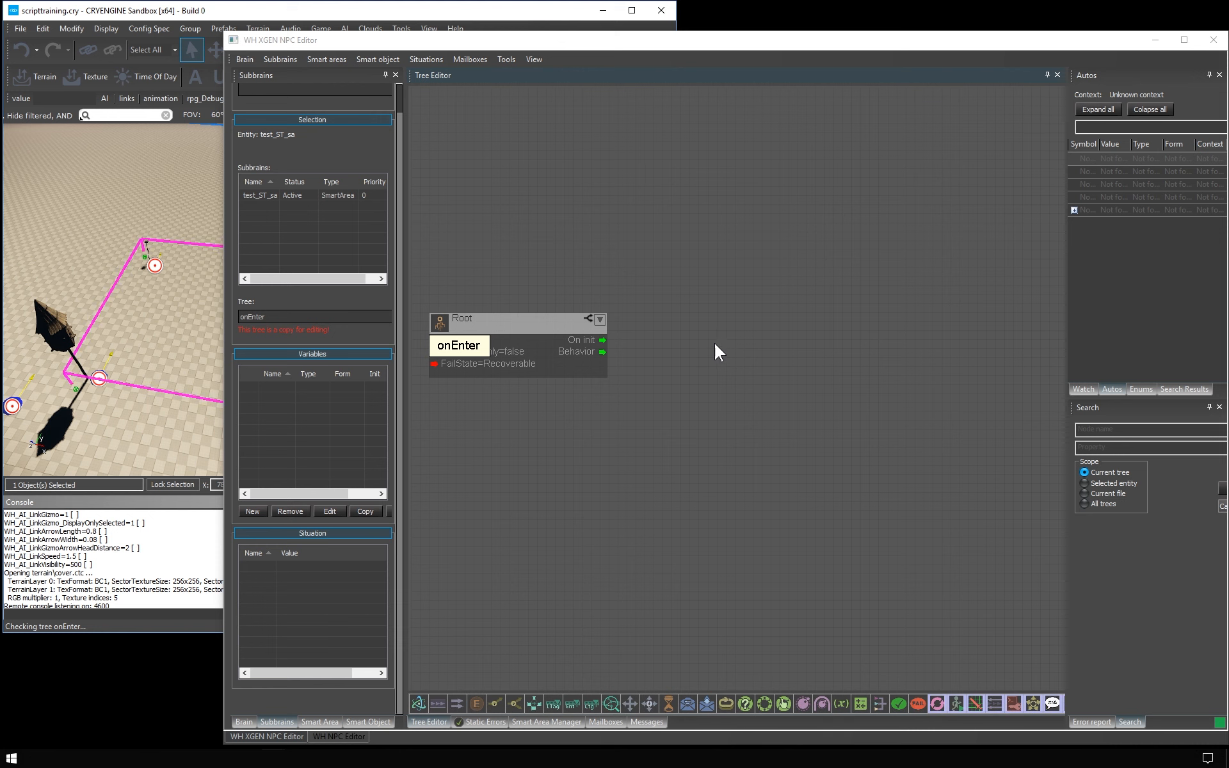
- Copy the detached IfCondition branch with its Sequence, GraphSearch, LinkTagFilter and InstantSendMessageToNPC nodes from the smart area's patrol behavior
click(182, 310)
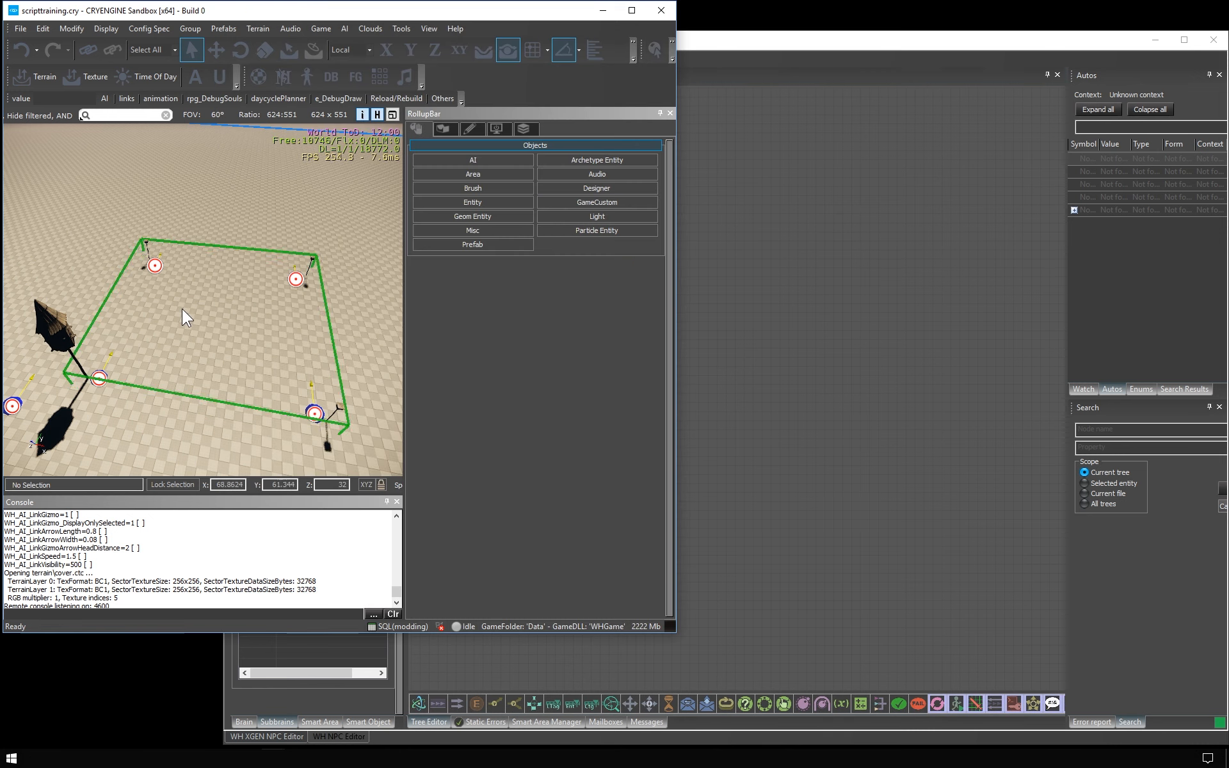
click(187, 241)
click(750, 324)
click(320, 722)
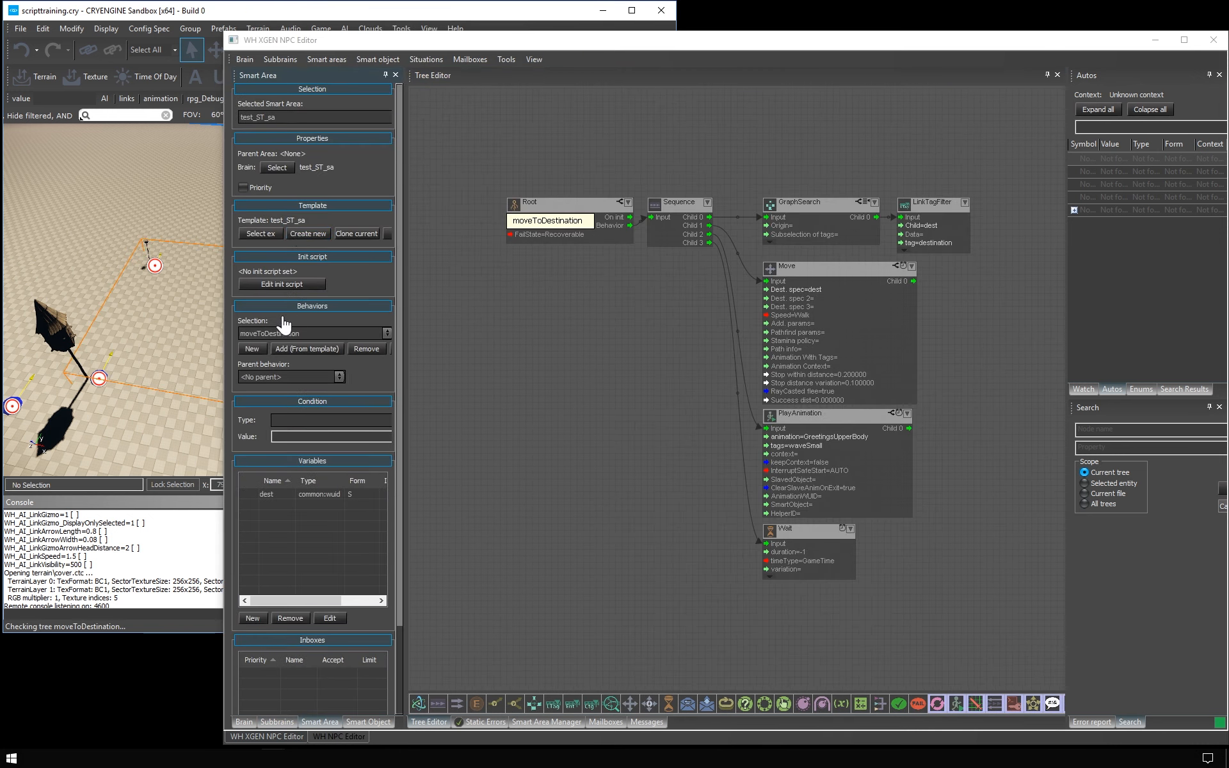
click(284, 333)
click(263, 361)
drag(650, 255, 996, 428)
- Paste the copied branch into the subbrain's onEnter tree and connect its IfCondition to the Root node's Behavior output
click(147, 228)
click(759, 260)
click(277, 722)
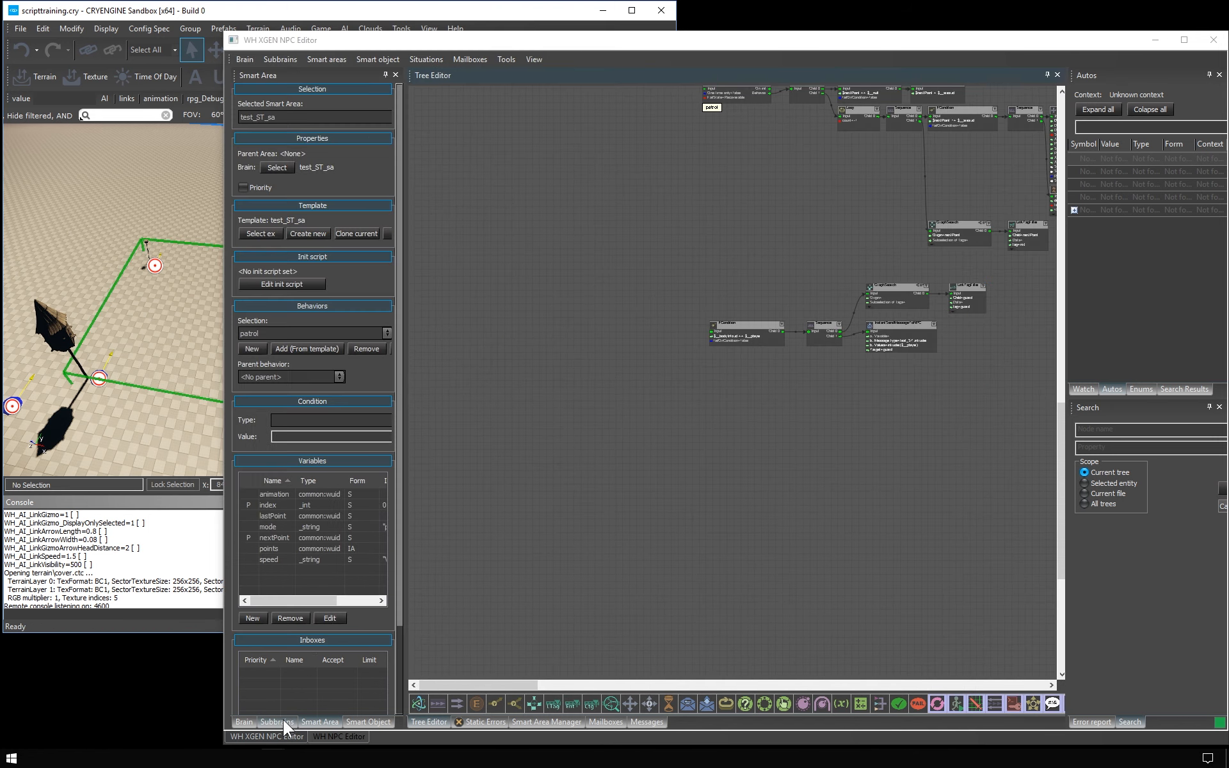
key(ctrl+v)
drag(858, 439, 728, 326)
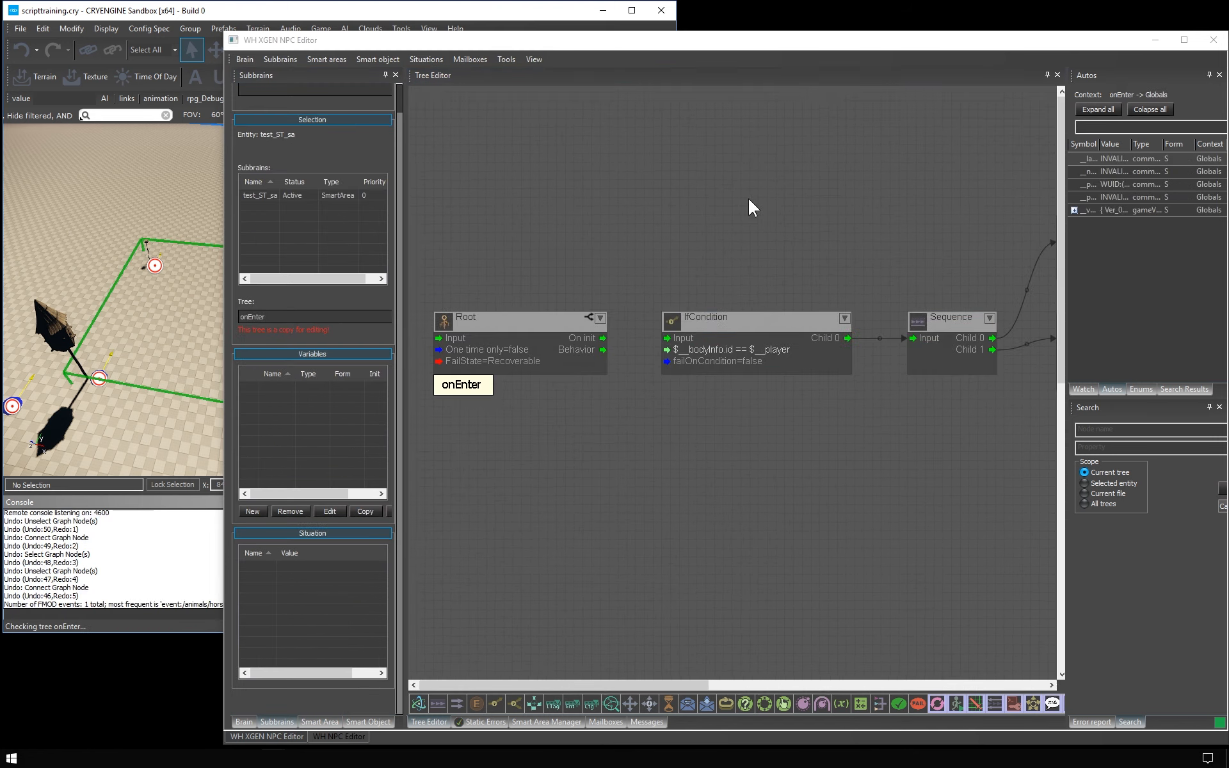
middle_drag(748, 197, 690, 192)
drag(546, 345, 610, 334)
middle_drag(758, 240, 690, 231)
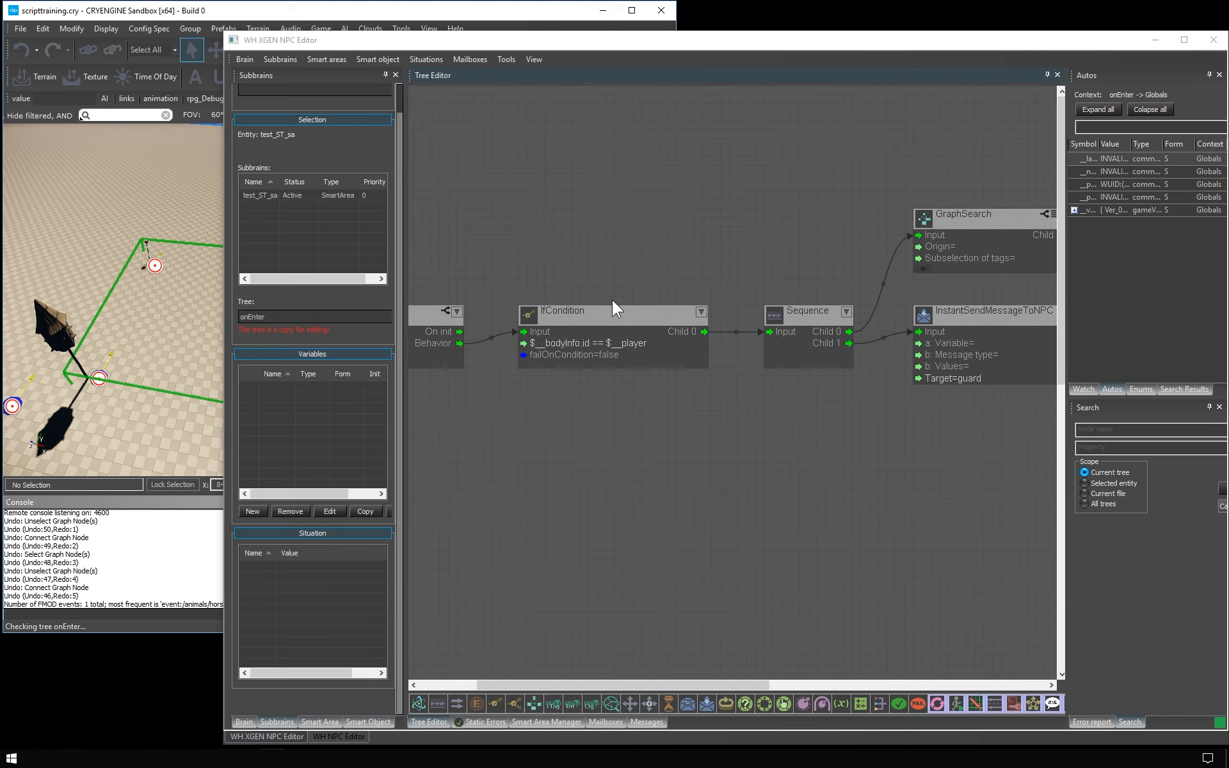
- Examine the onEnter tree's player condition, the guard link search and message target, and the smart area in the viewport
click(611, 321)
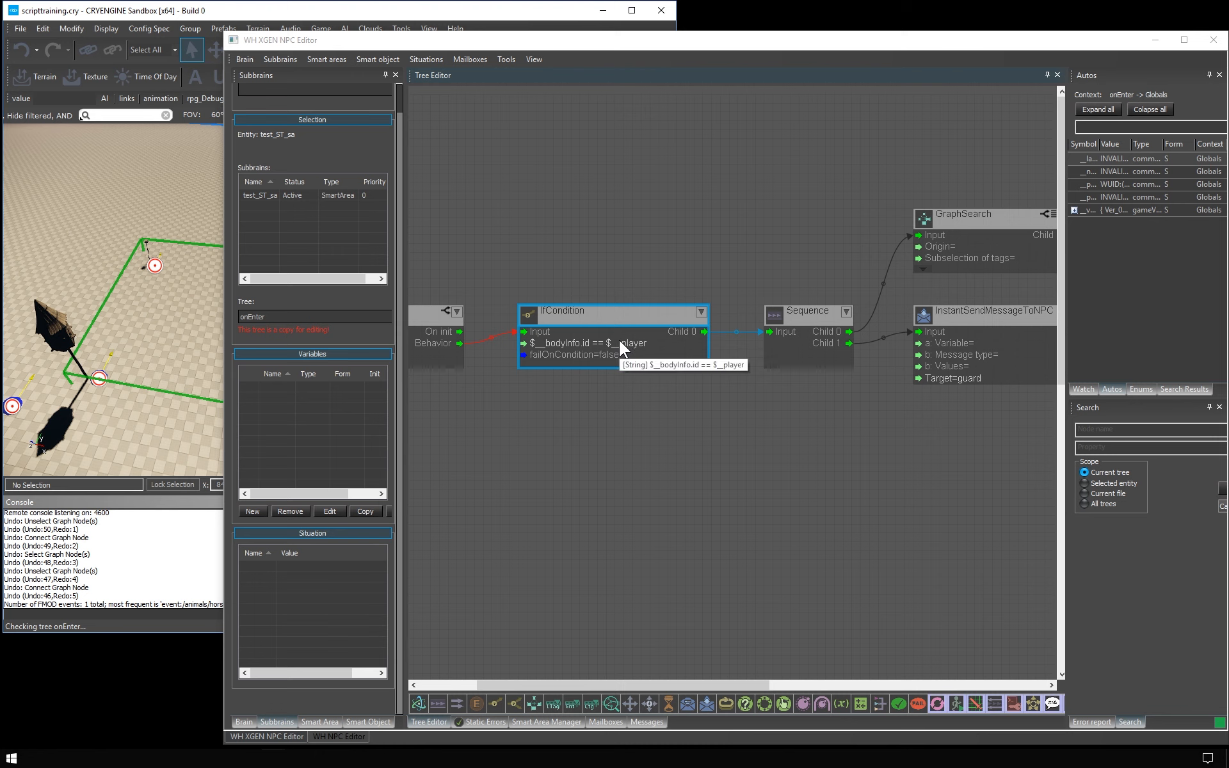
scroll(582, 363, up, 2)
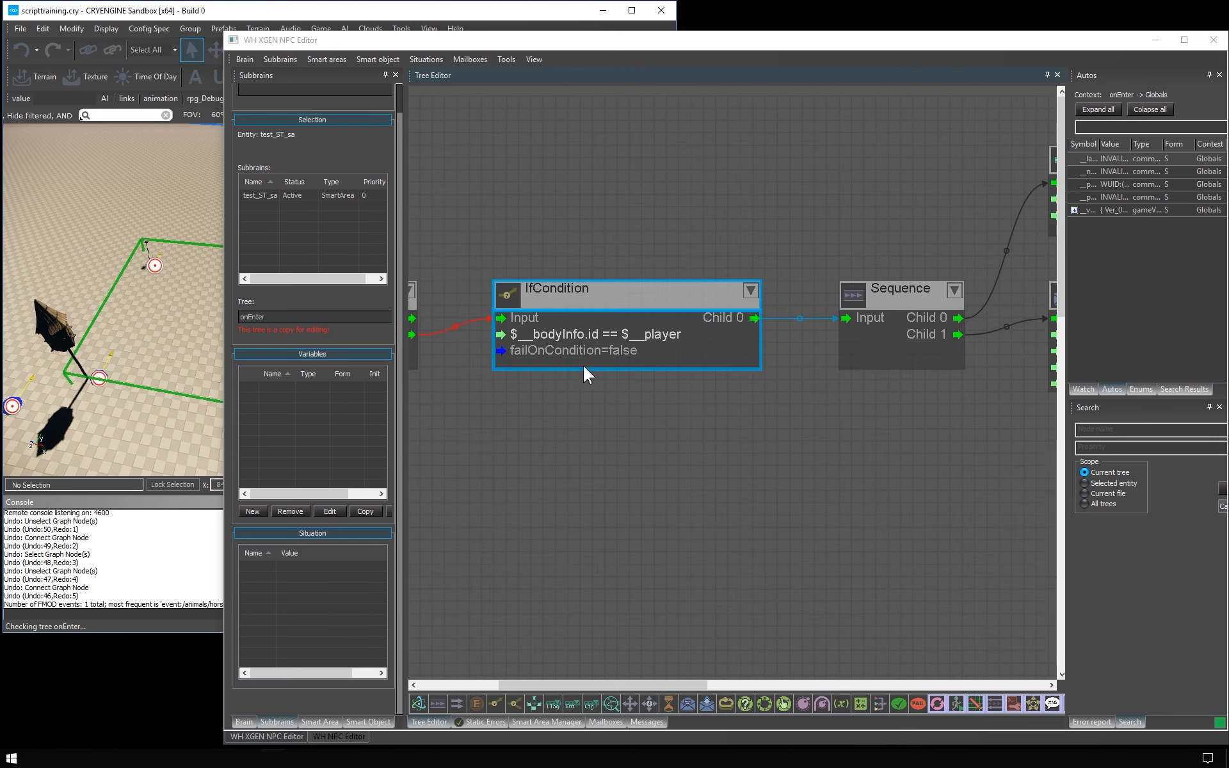
middle_drag(646, 369, 758, 382)
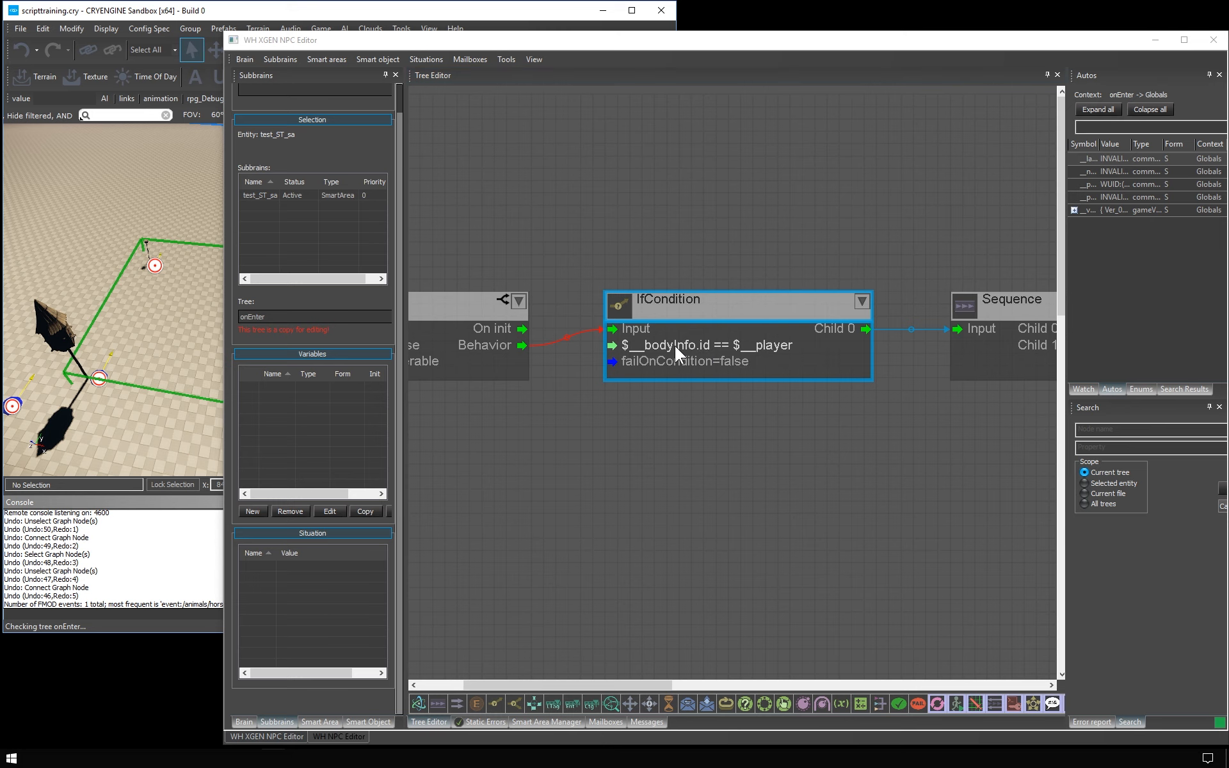
right_drag(900, 252, 571, 279)
scroll(571, 282, down, 2)
right_drag(654, 255, 572, 246)
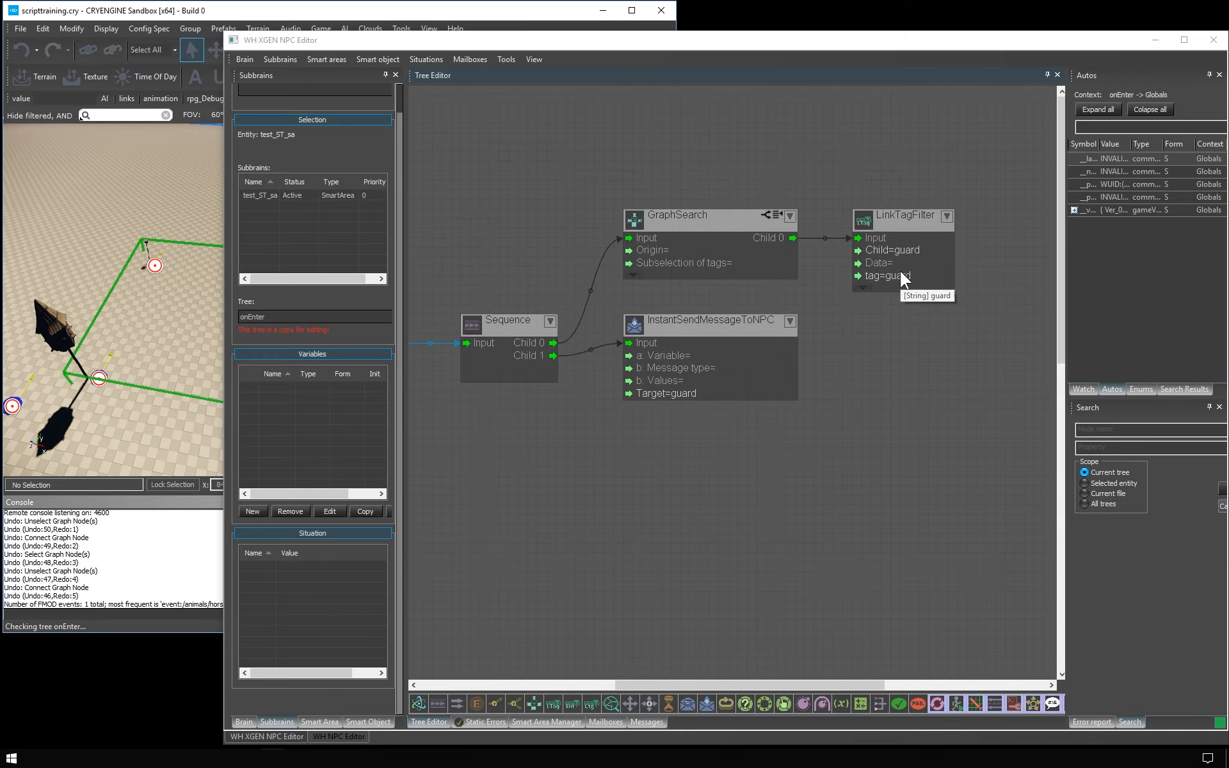
click(378, 11)
click(252, 250)
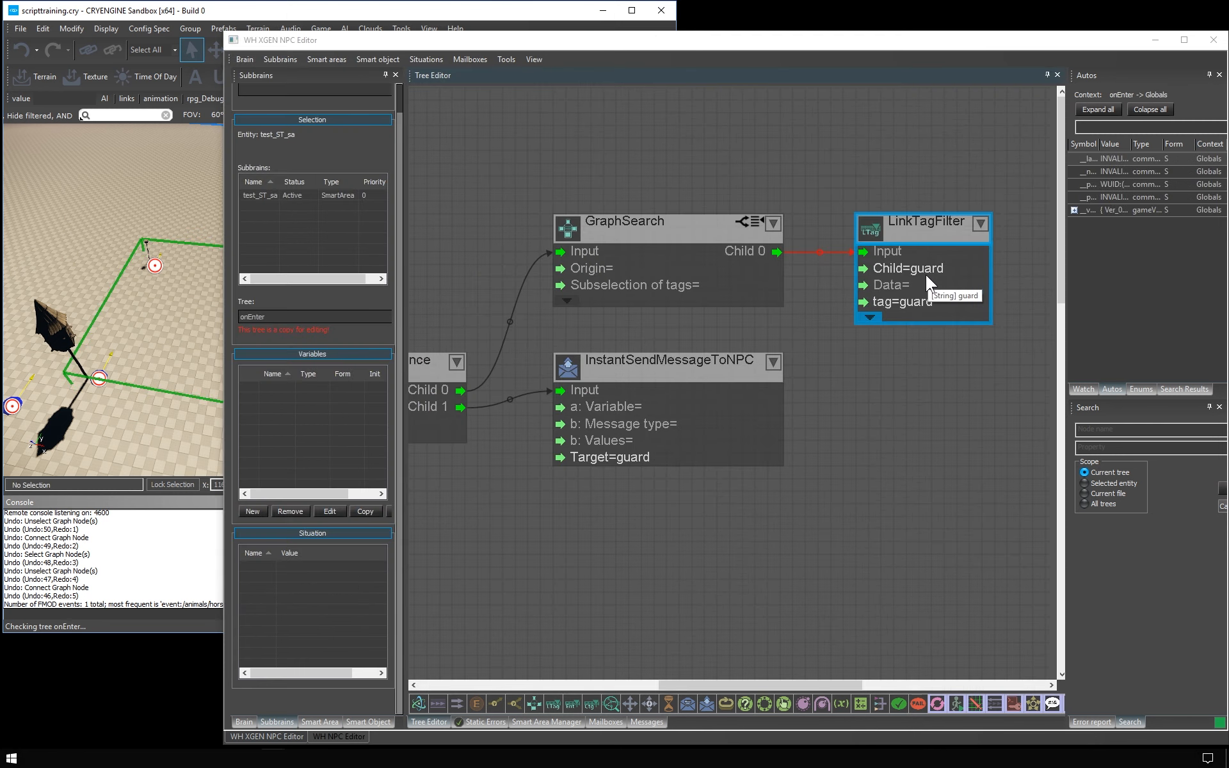
middle_drag(888, 382, 914, 371)
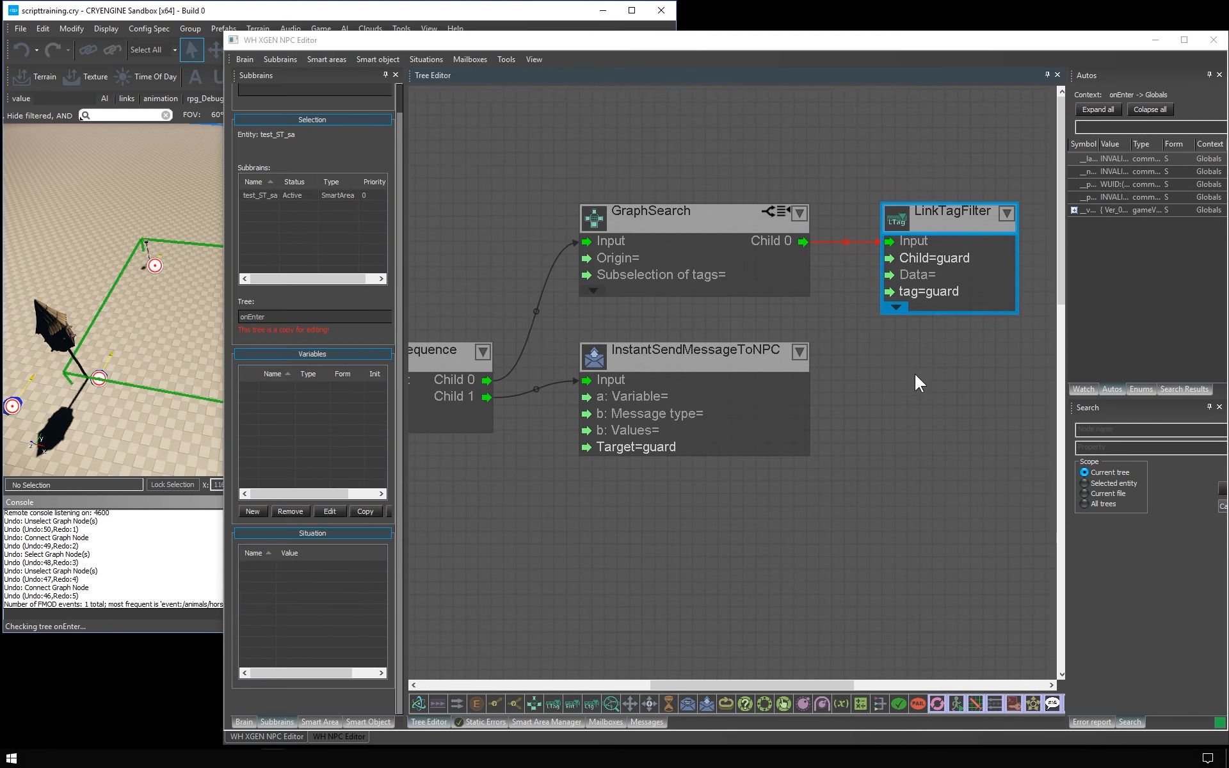
- Add a single variable named guard of type common:wuid to the onEnter tree
click(263, 510)
text(guard)
key(Tab)
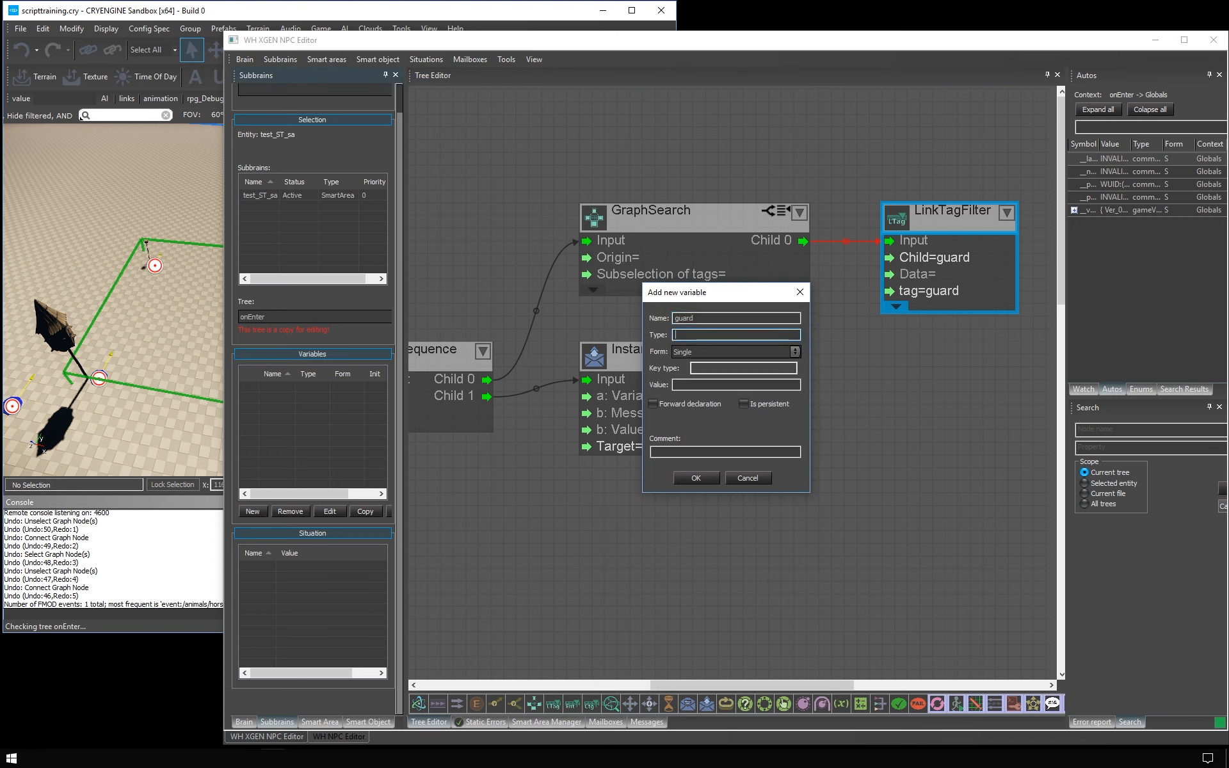
text(common:wuid)
key(Return)
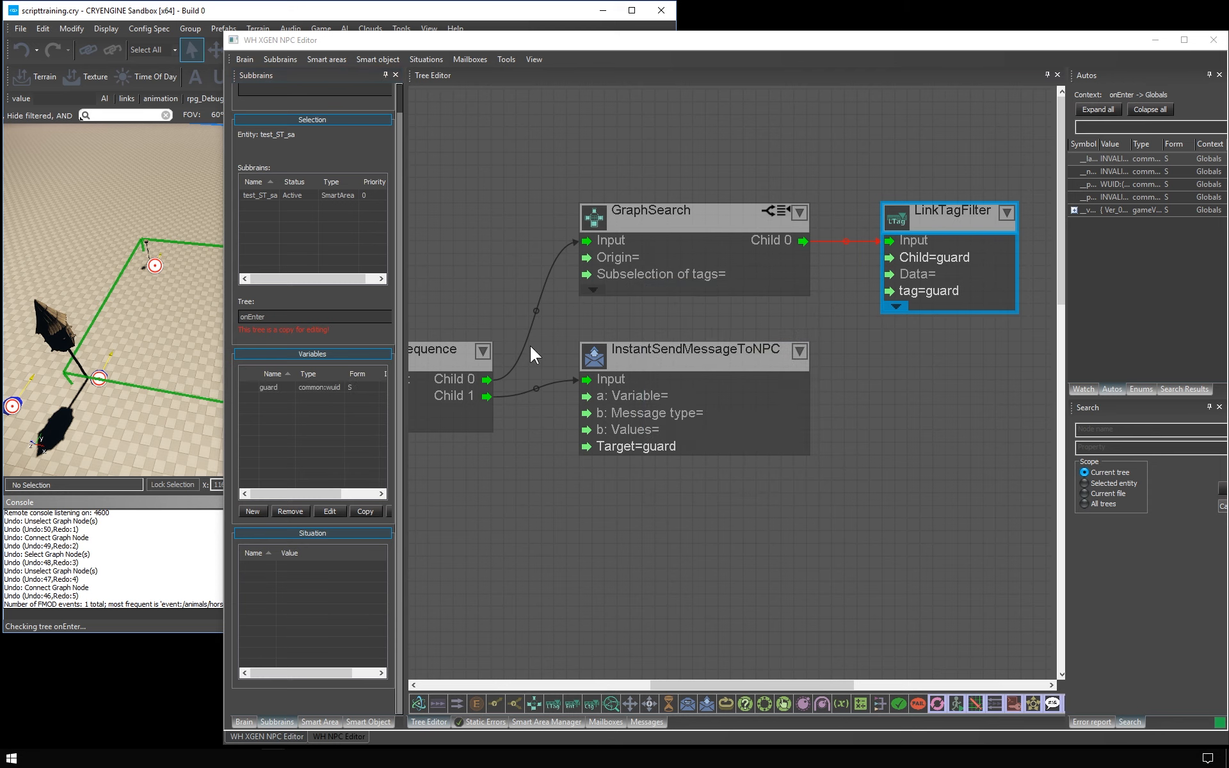